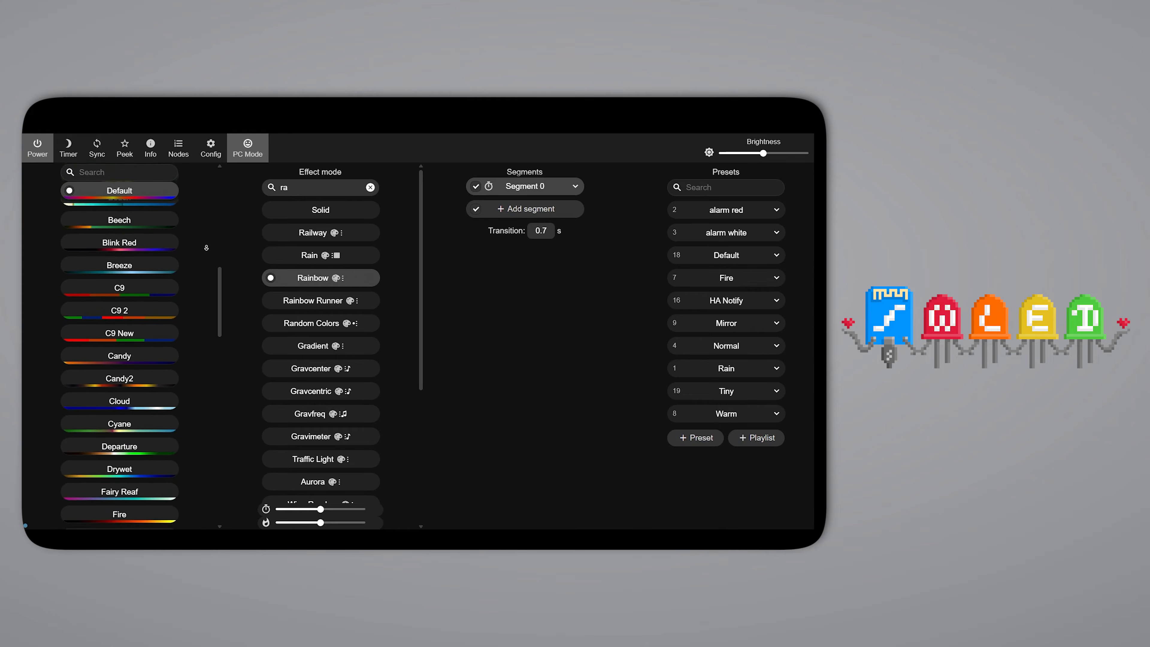
{"action": "scroll", "coordinate": [206, 248], "scroll_direction": "down", "scroll_amount": 8}
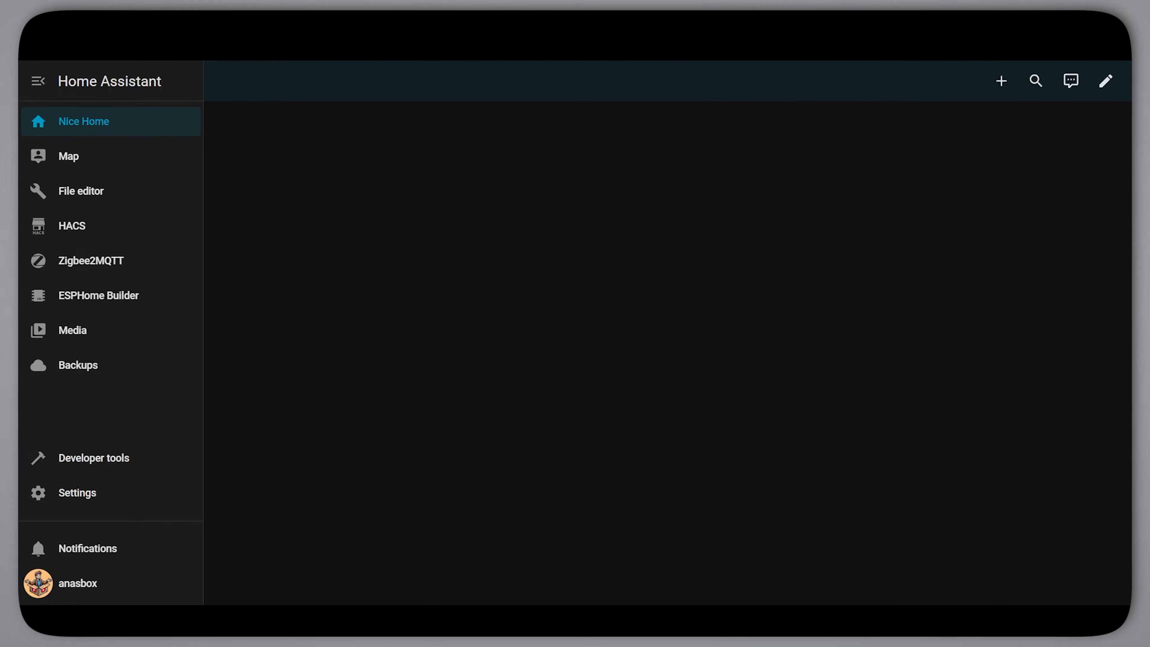
- Open the WLED integration's page from the devices and services settings in Home Assistant
{"action": "left_click", "coordinate": [165, 497]}
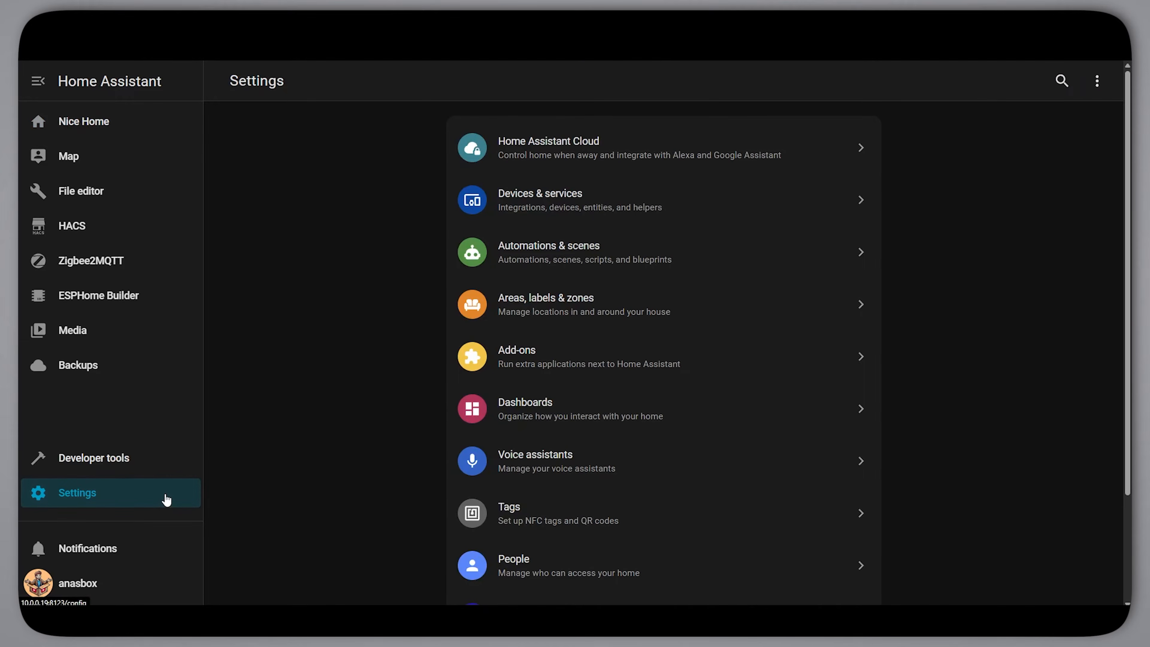
{"action": "left_click", "coordinate": [742, 207]}
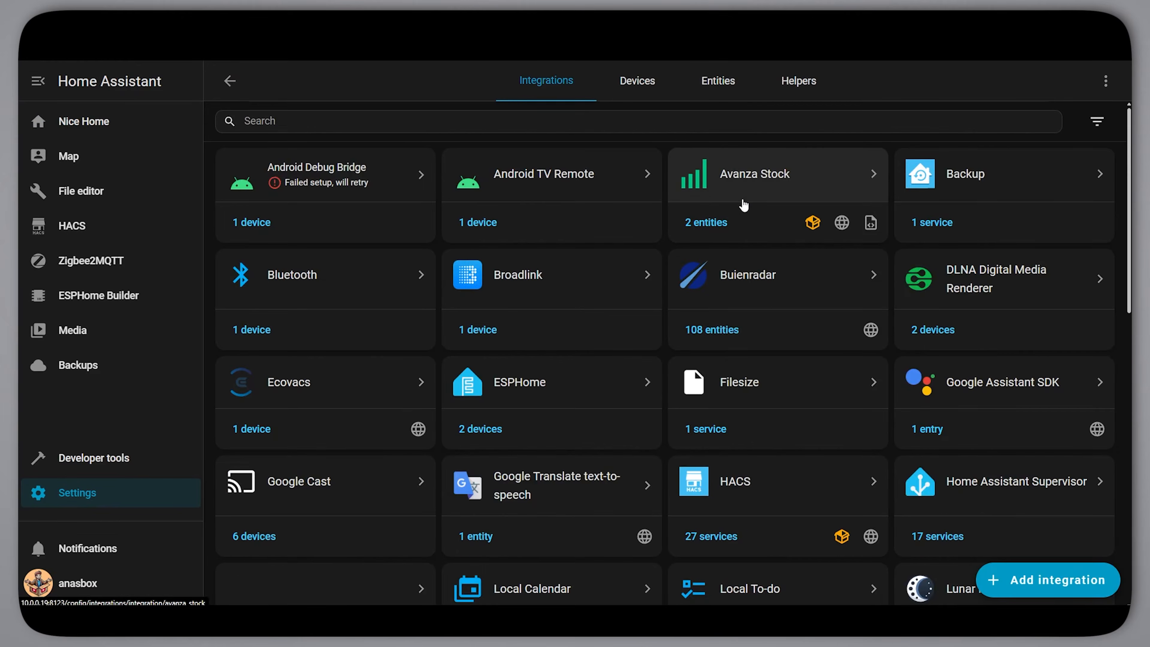
{"action": "scroll", "coordinate": [892, 211], "scroll_direction": "down", "scroll_amount": 6}
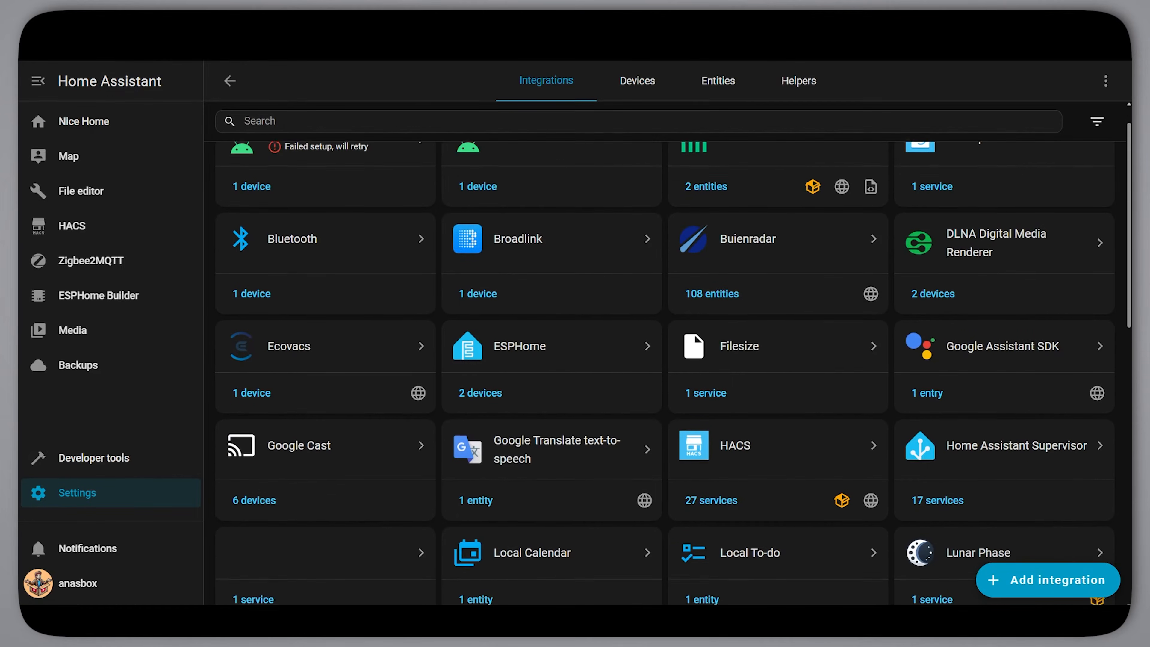
{"action": "scroll", "coordinate": [1066, 506], "scroll_direction": "down", "scroll_amount": 7}
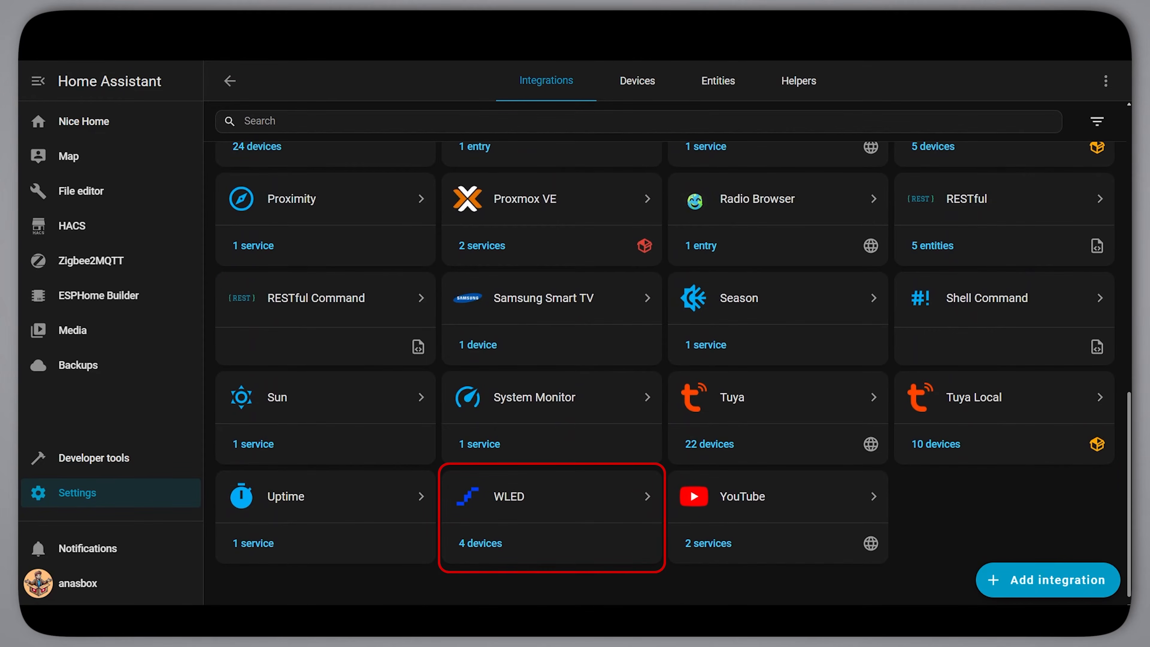
{"action": "left_click", "coordinate": [637, 517]}
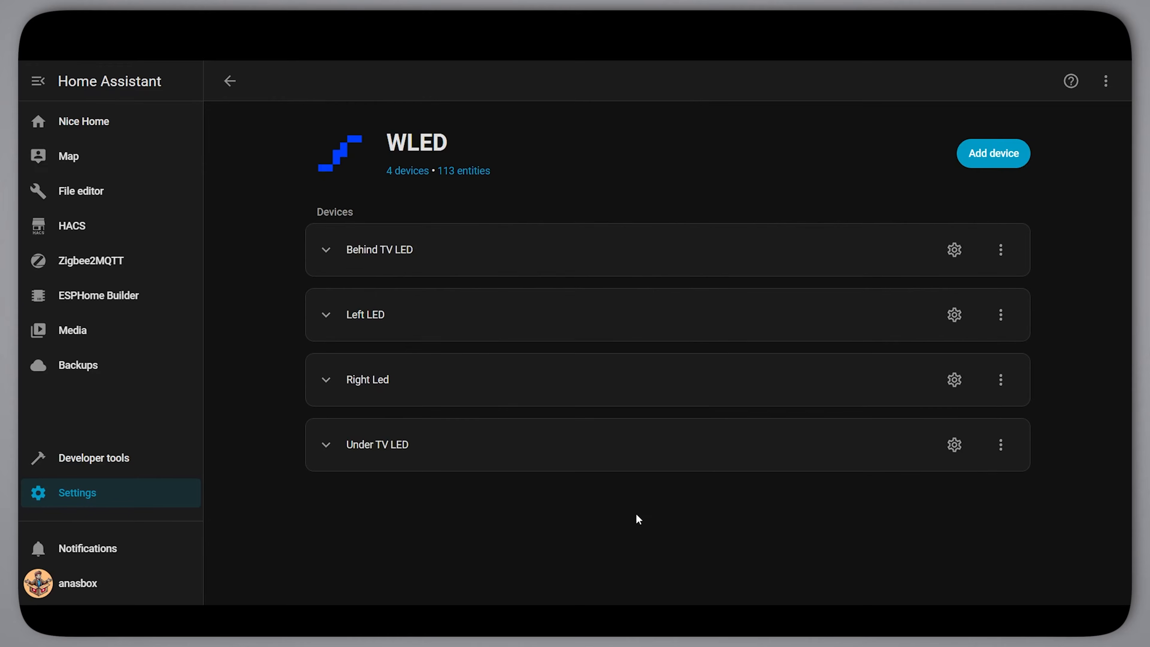
- Open the Left LED device and visit its WLED web interface, displayed in PC mode
{"action": "left_click", "coordinate": [326, 315]}
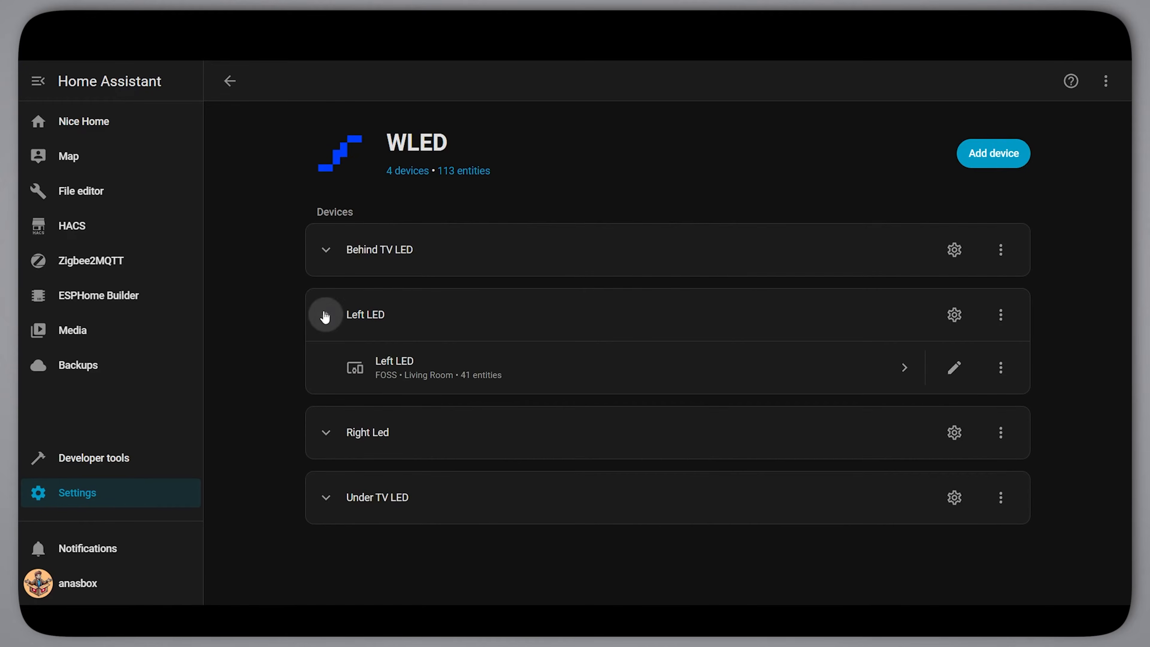
{"action": "left_click", "coordinate": [439, 375]}
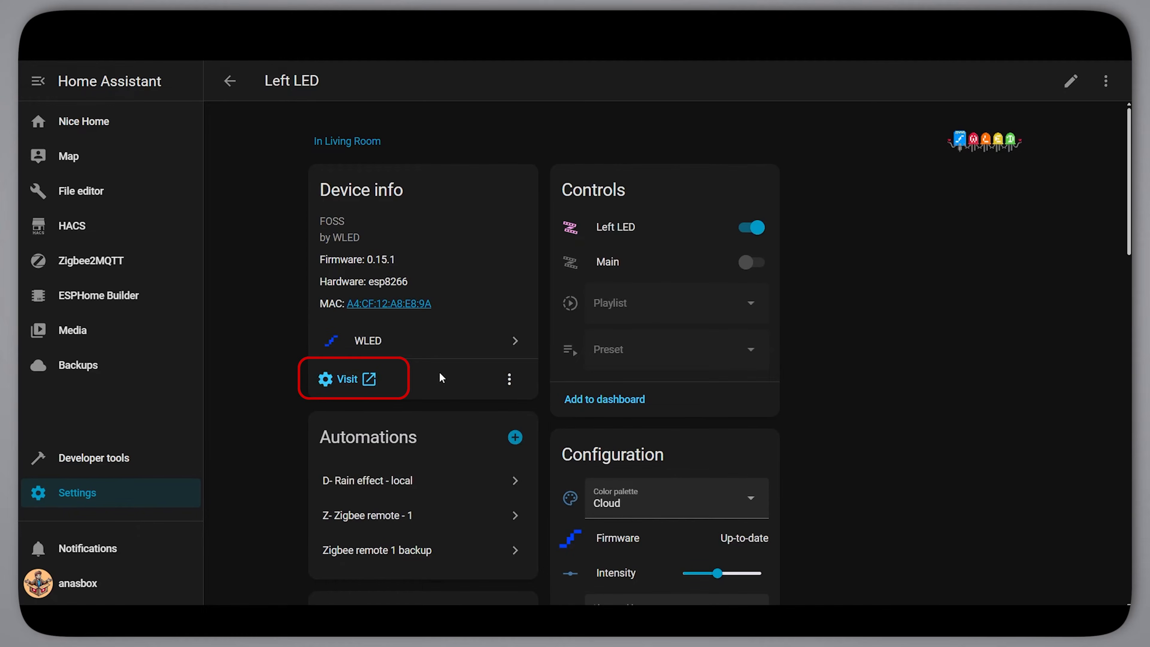
{"action": "left_click", "coordinate": [355, 381]}
{"action": "left_click", "coordinate": [331, 86]}
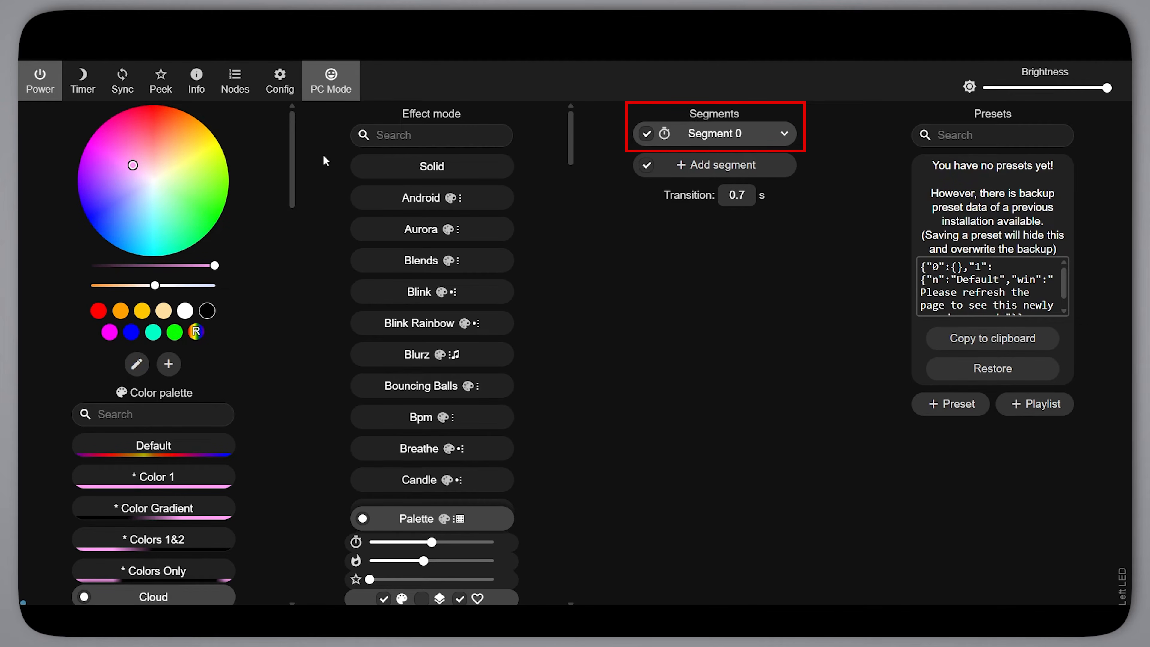
- Set the strip to the Solid effect in orange and save this state as a preset named Default
{"action": "left_click", "coordinate": [485, 171]}
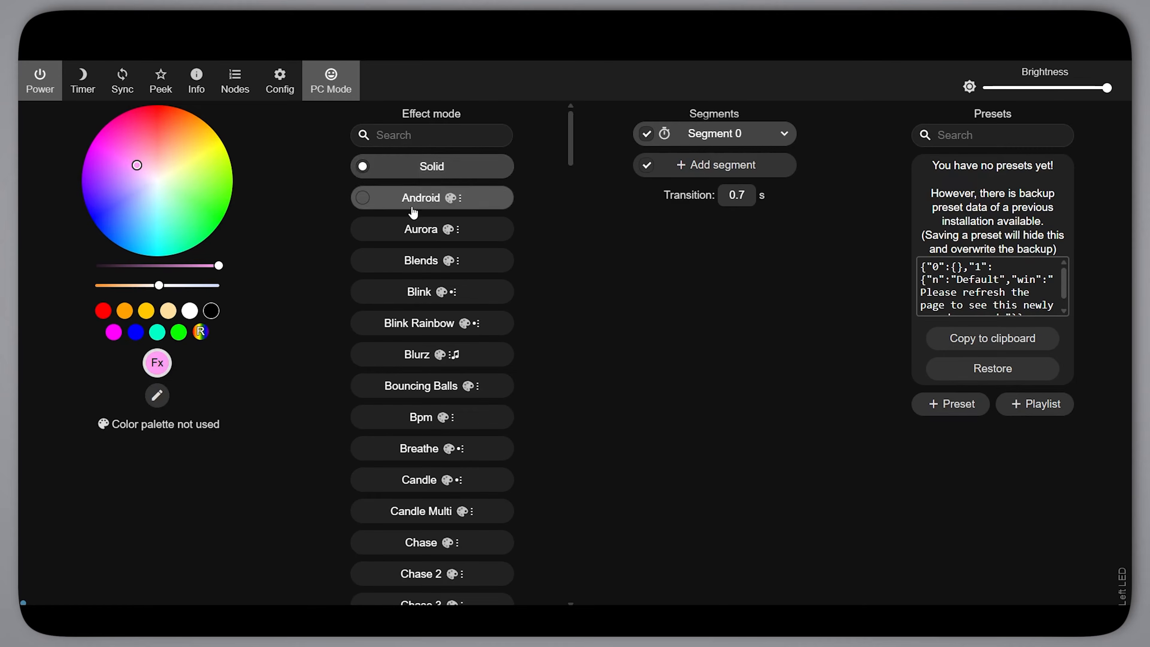
{"action": "left_click", "coordinate": [124, 311]}
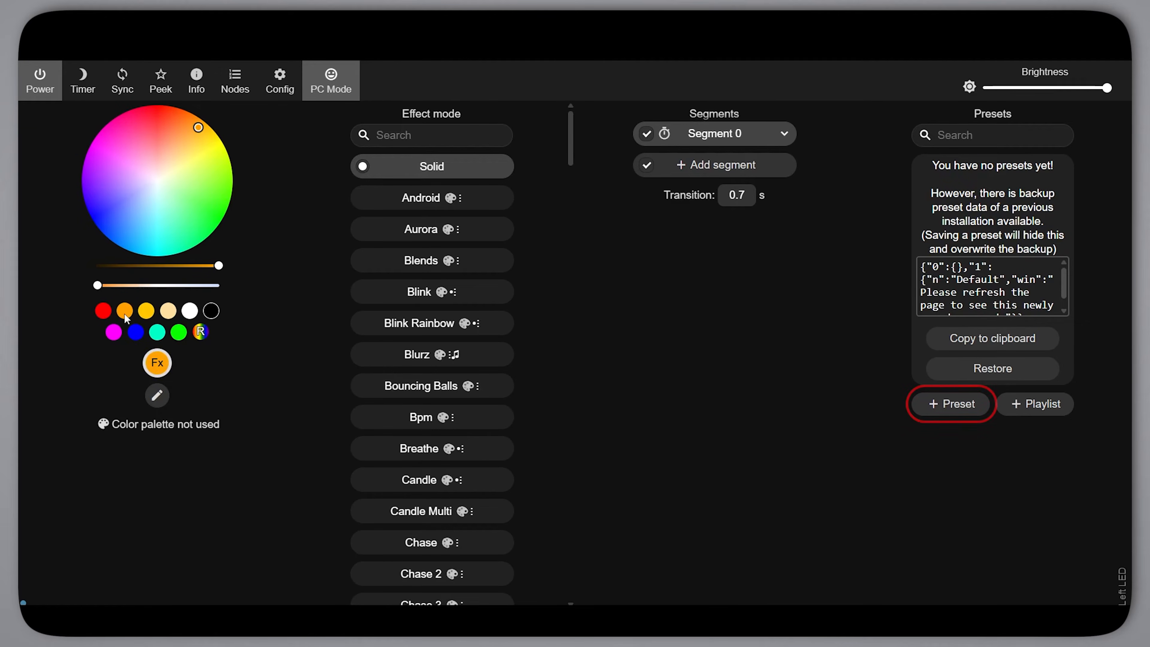
{"action": "left_click", "coordinate": [954, 410]}
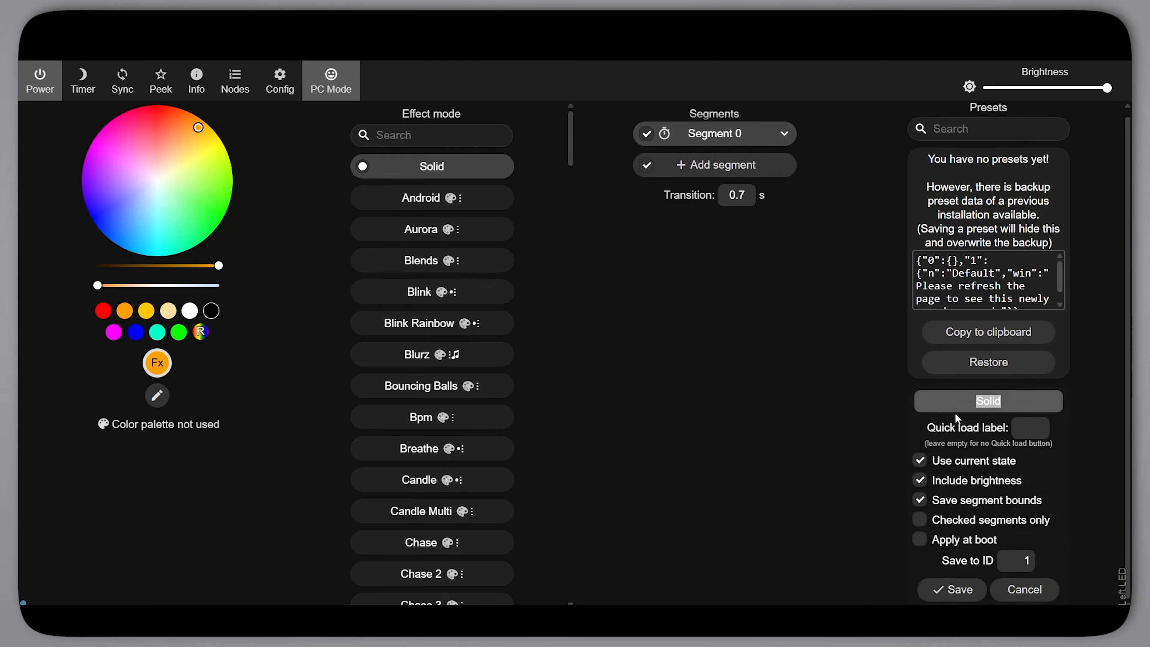
{"action": "type", "text": "Default"}
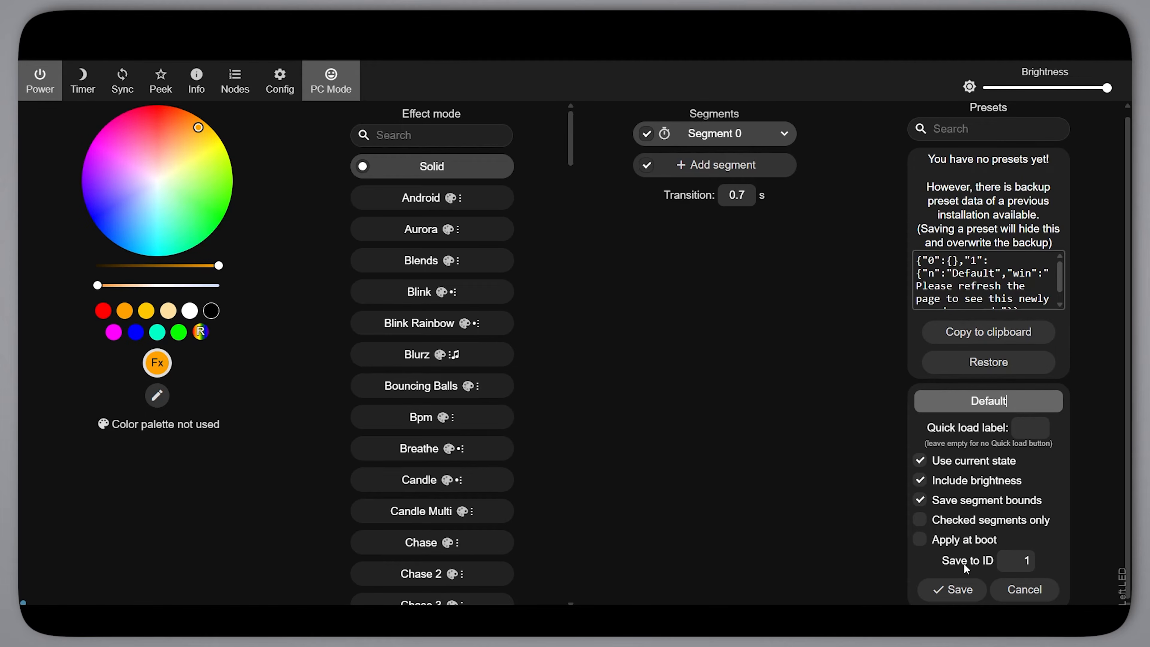
{"action": "left_click", "coordinate": [964, 586]}
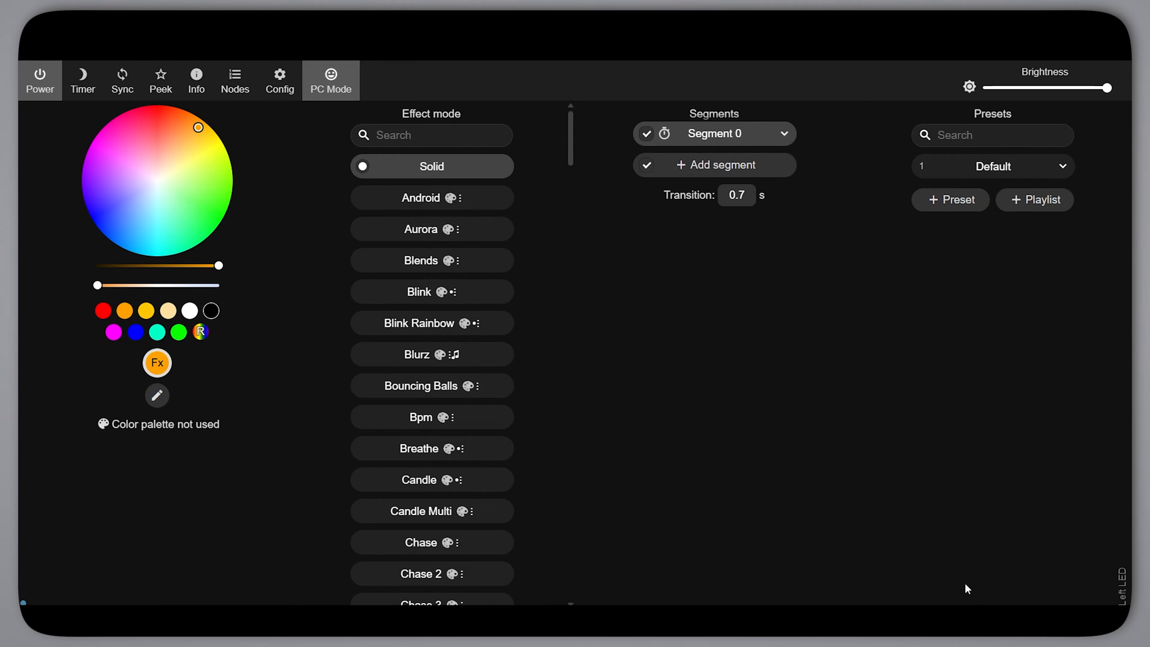
- Check the LED range of Segment 0 and set the segment's colour to black
{"action": "left_click", "coordinate": [784, 134]}
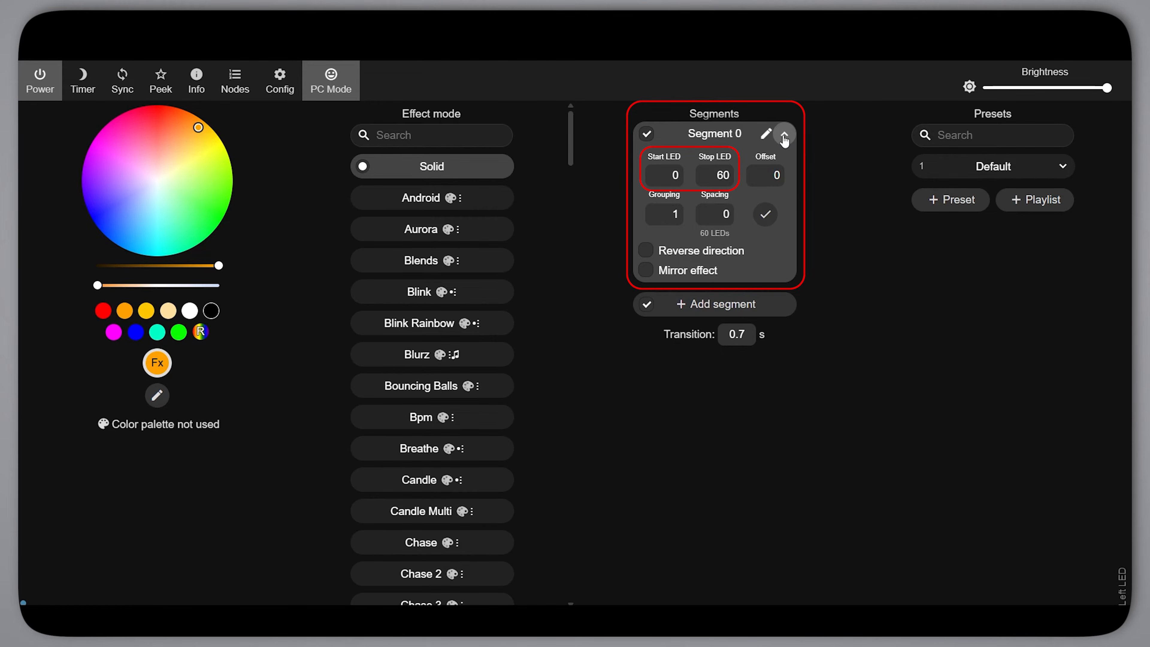
{"action": "left_click", "coordinate": [783, 136]}
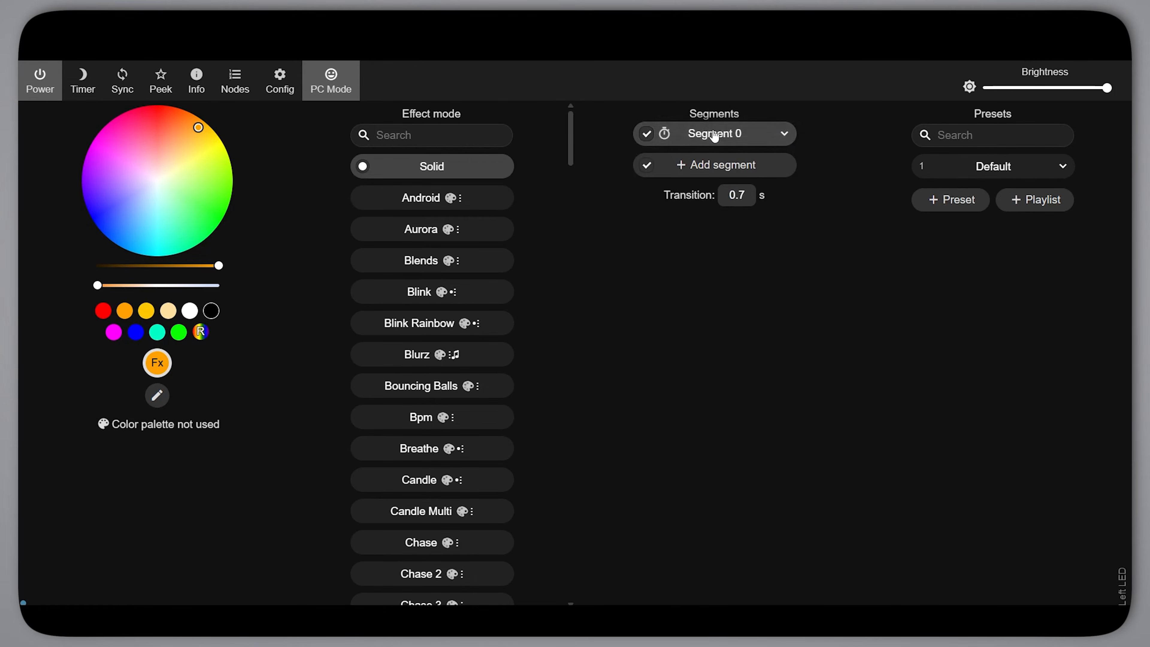
{"action": "left_click", "coordinate": [210, 316]}
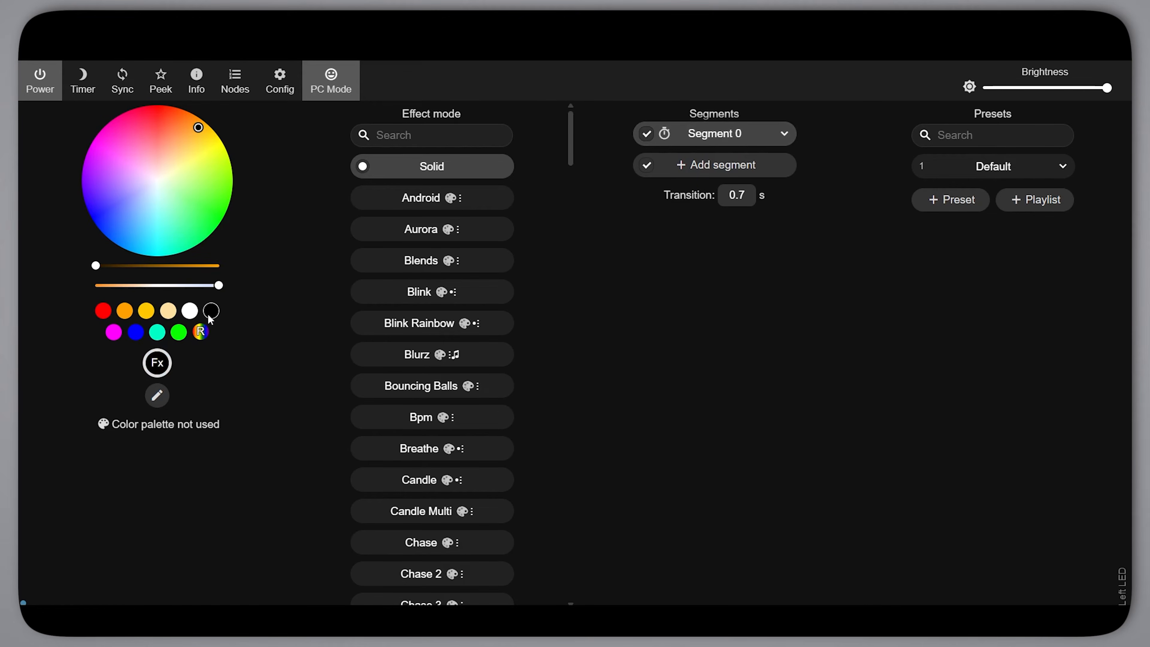
- Add a segment covering LEDs 0 to 15 and set its colour to black
{"action": "left_click", "coordinate": [685, 173]}
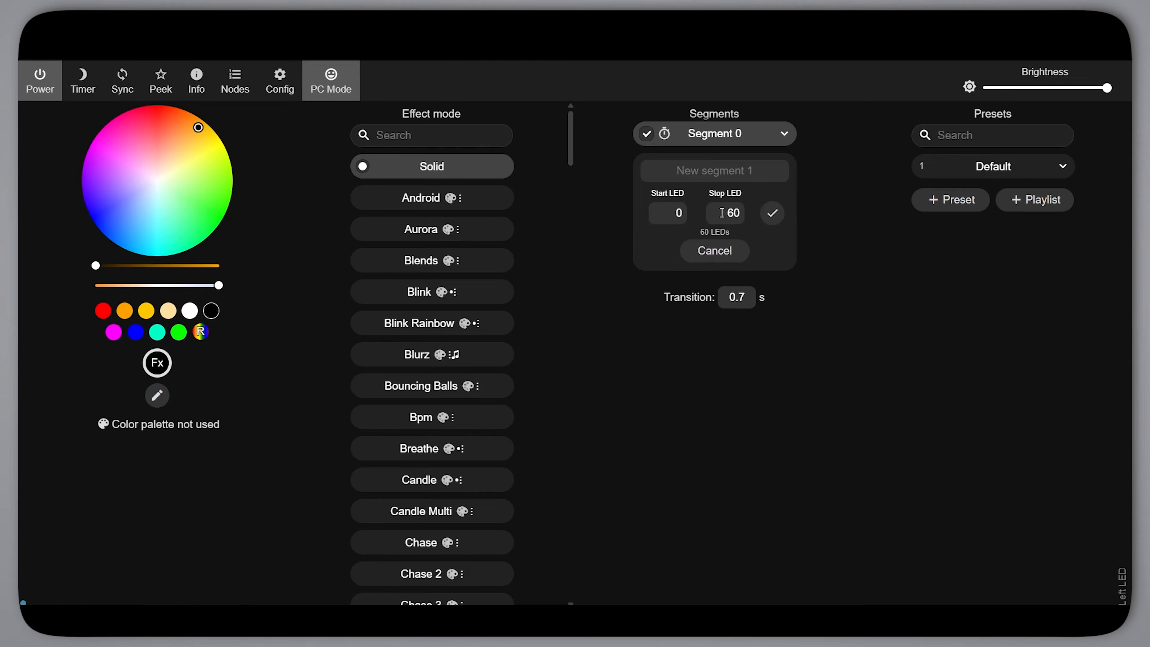
{"action": "double_click", "coordinate": [742, 215]}
{"action": "key", "text": "BackSpace"}
{"action": "type", "text": "15"}
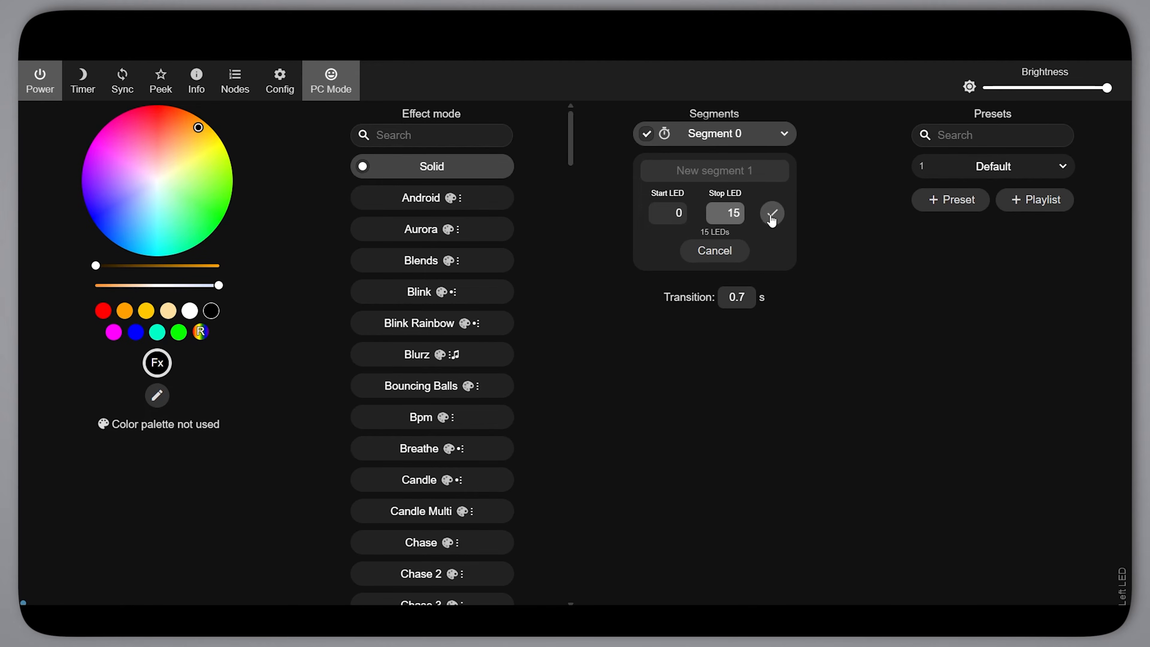
{"action": "left_click", "coordinate": [772, 214]}
{"action": "left_click", "coordinate": [749, 183]}
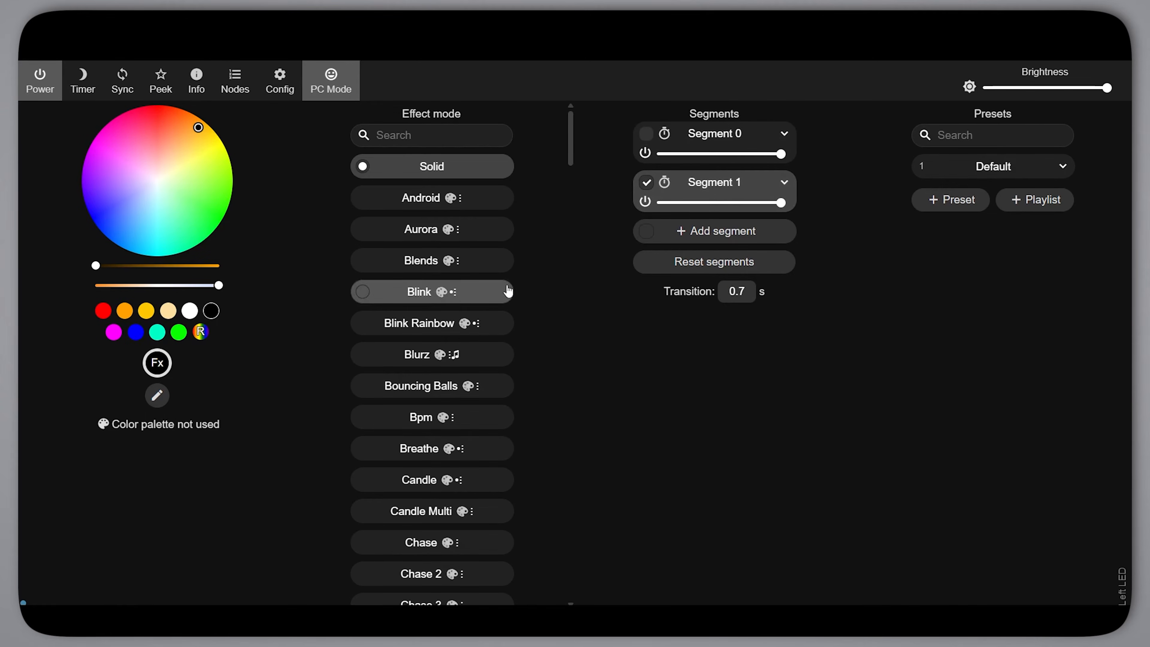
- Add a segment covering LEDs 15 to 30 and set its colour to black
{"action": "left_click", "coordinate": [729, 231]}
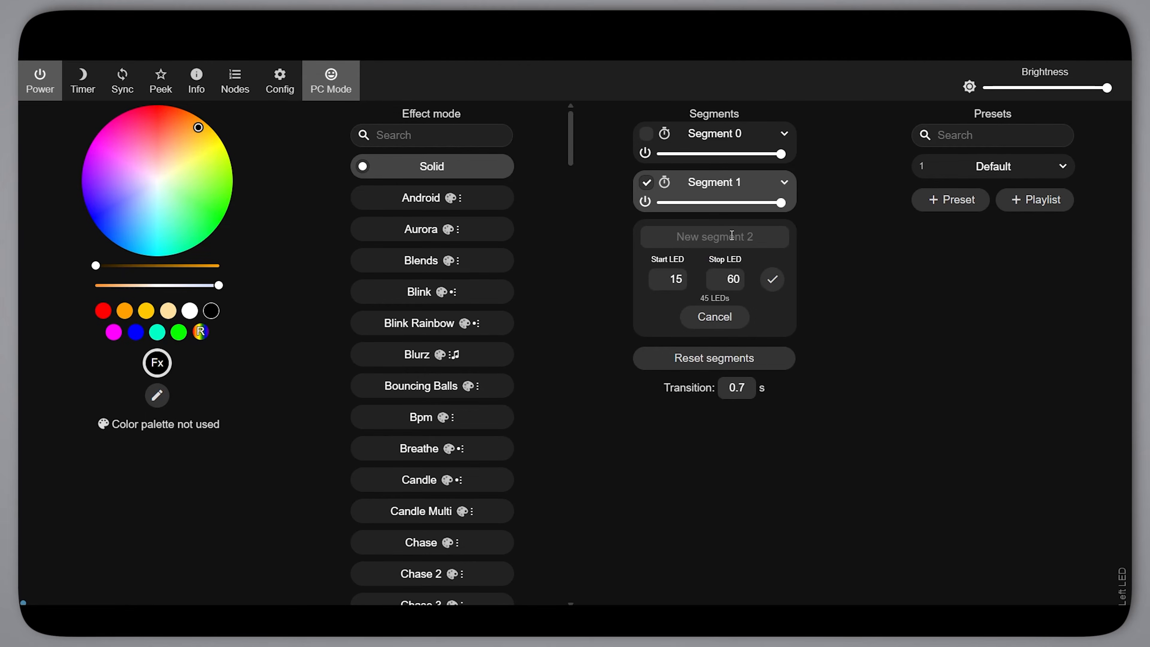
{"action": "double_click", "coordinate": [742, 280]}
{"action": "type", "text": "30"}
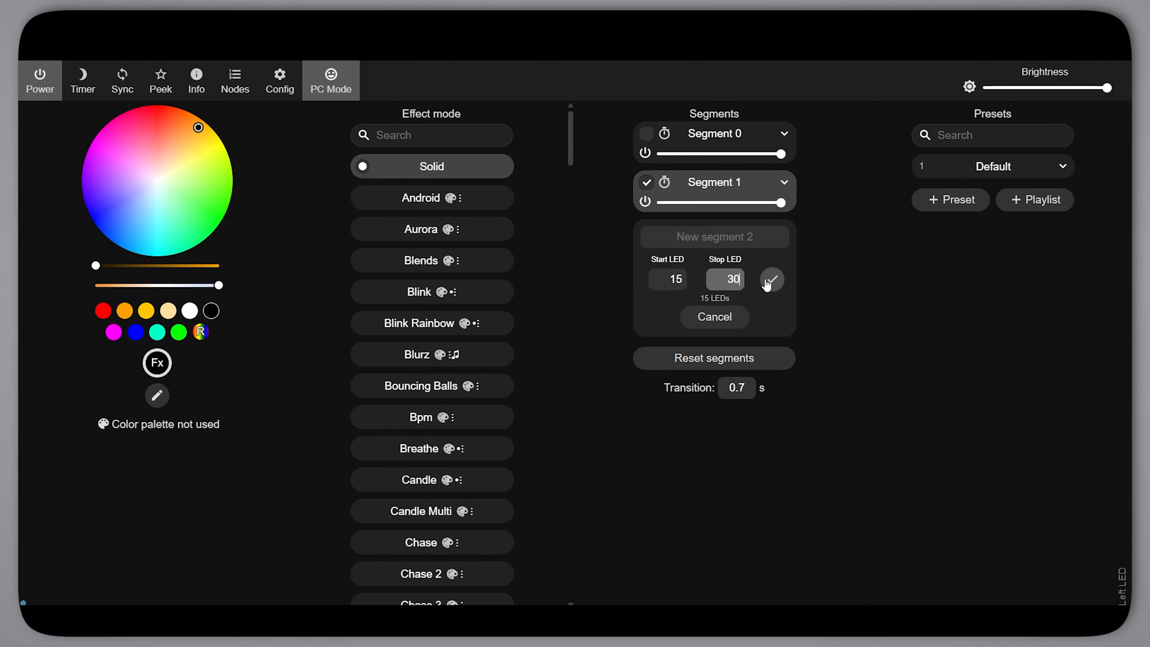
{"action": "left_click", "coordinate": [772, 279]}
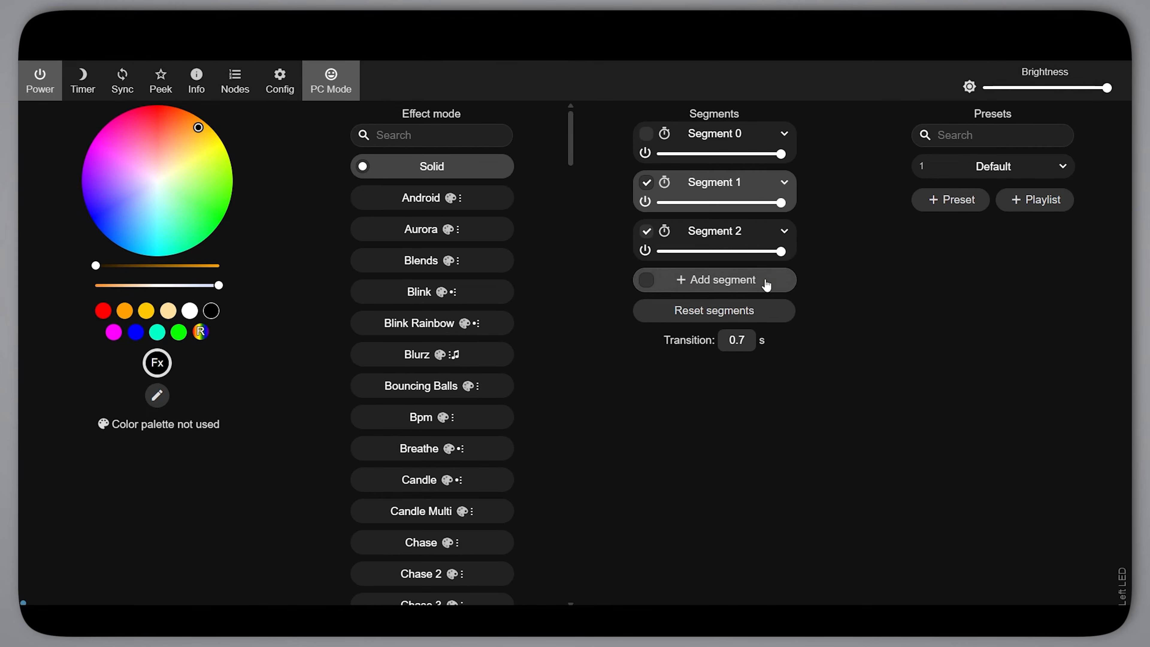
{"action": "left_click", "coordinate": [740, 235]}
{"action": "left_click", "coordinate": [211, 311]}
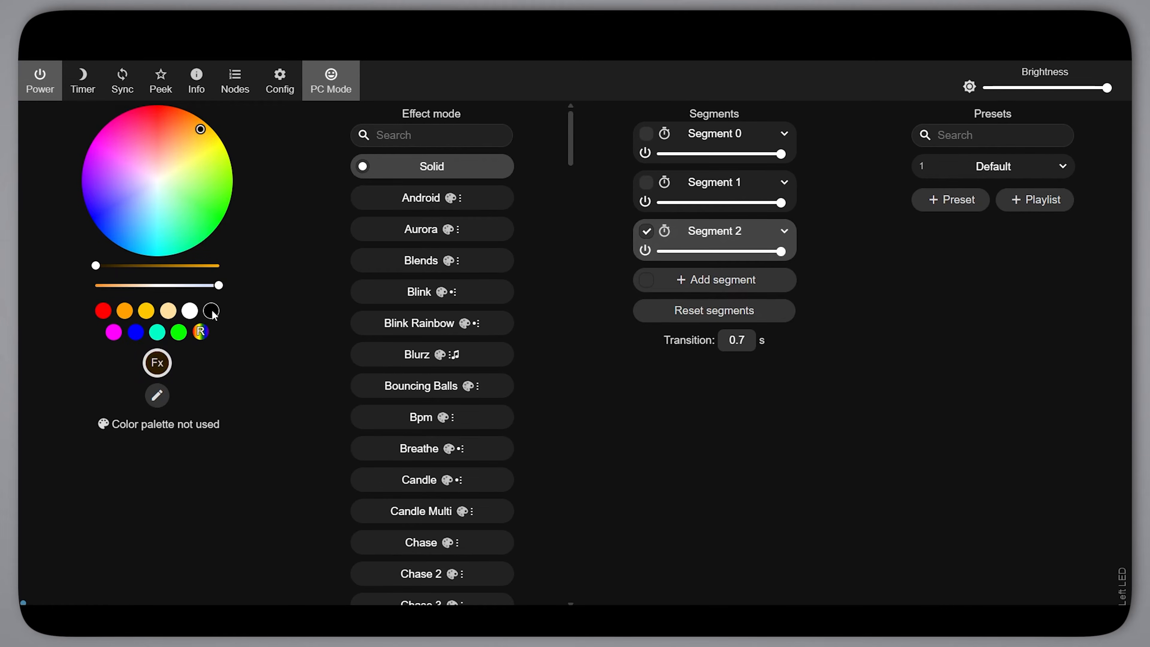
- Add a segment covering LEDs 30 to 45 and set its colour to black
{"action": "left_click", "coordinate": [696, 283]}
{"action": "double_click", "coordinate": [744, 328]}
{"action": "type", "text": "45"}
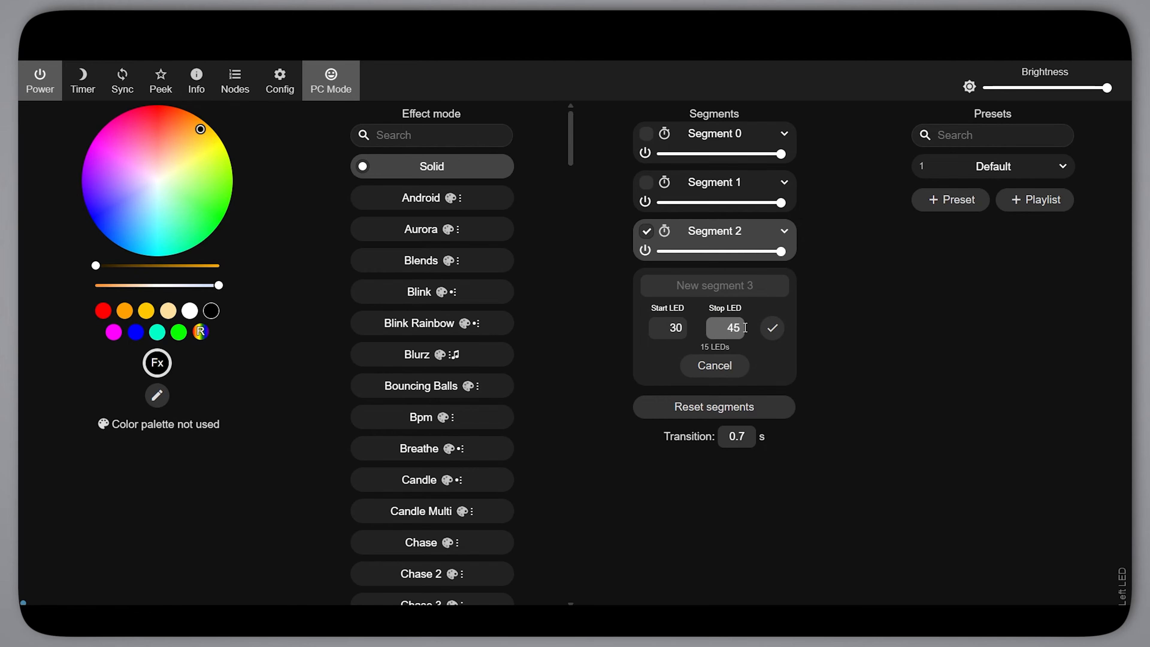
{"action": "left_click", "coordinate": [772, 331]}
{"action": "left_click", "coordinate": [734, 288]}
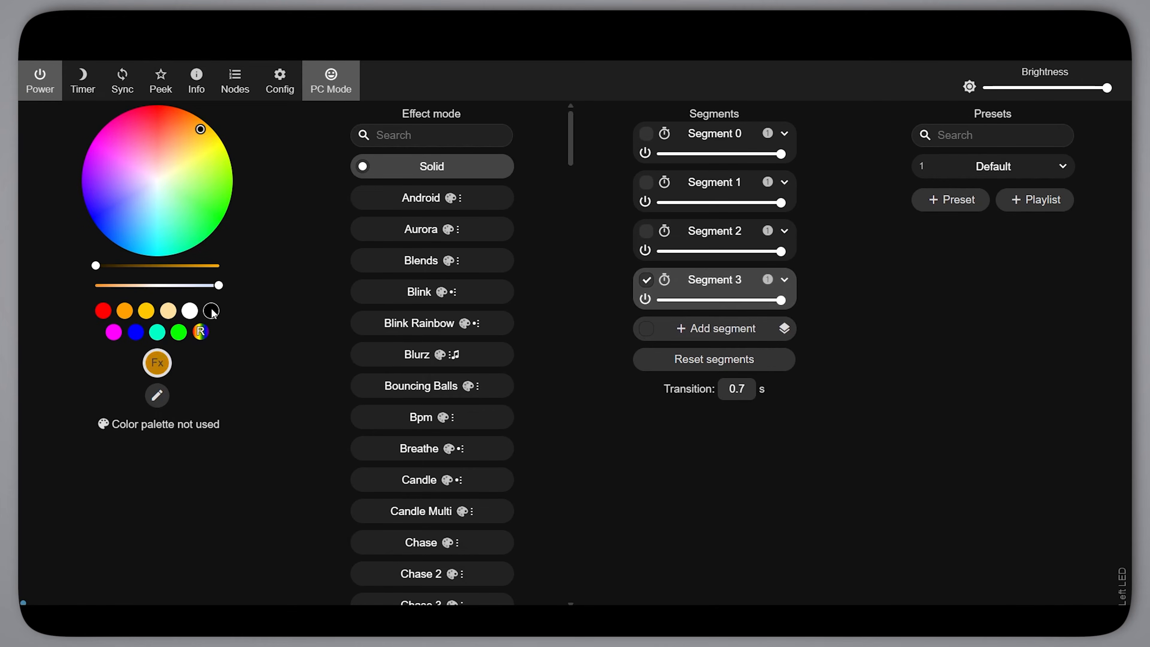
- Add a segment covering LEDs 45 to 60 and set its colour to black
{"action": "left_click", "coordinate": [718, 328]}
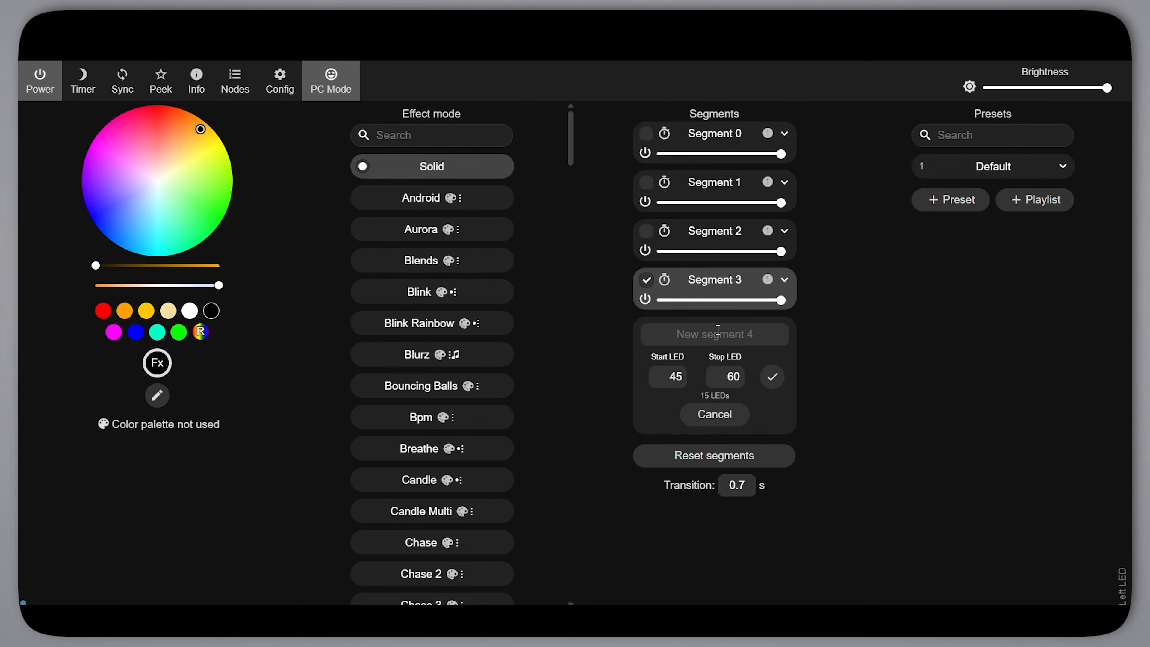
{"action": "left_click", "coordinate": [771, 376]}
{"action": "left_click", "coordinate": [741, 328]}
- Select Segments 0 to 4 one after another to check the colour of each
{"action": "left_click", "coordinate": [714, 135]}
{"action": "left_click", "coordinate": [717, 186]}
{"action": "left_click", "coordinate": [715, 233]}
{"action": "left_click", "coordinate": [715, 283]}
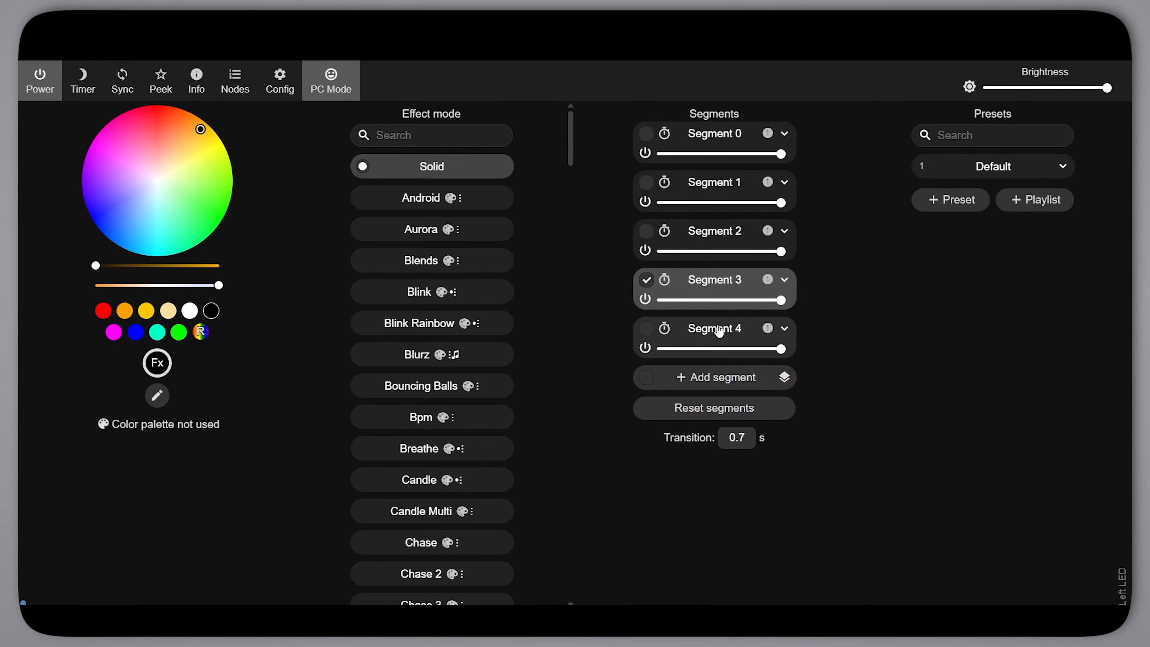
{"action": "left_click", "coordinate": [721, 330]}
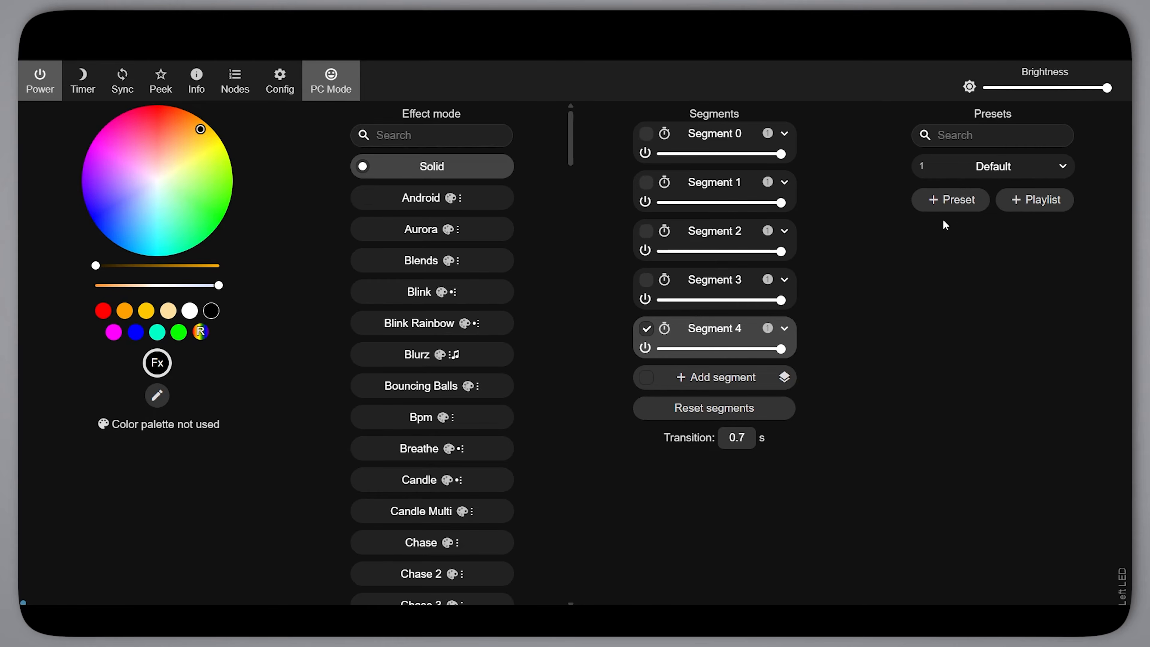
- Save the segmented state as a preset named HA Notify and reapply the Default preset
{"action": "left_click", "coordinate": [948, 205]}
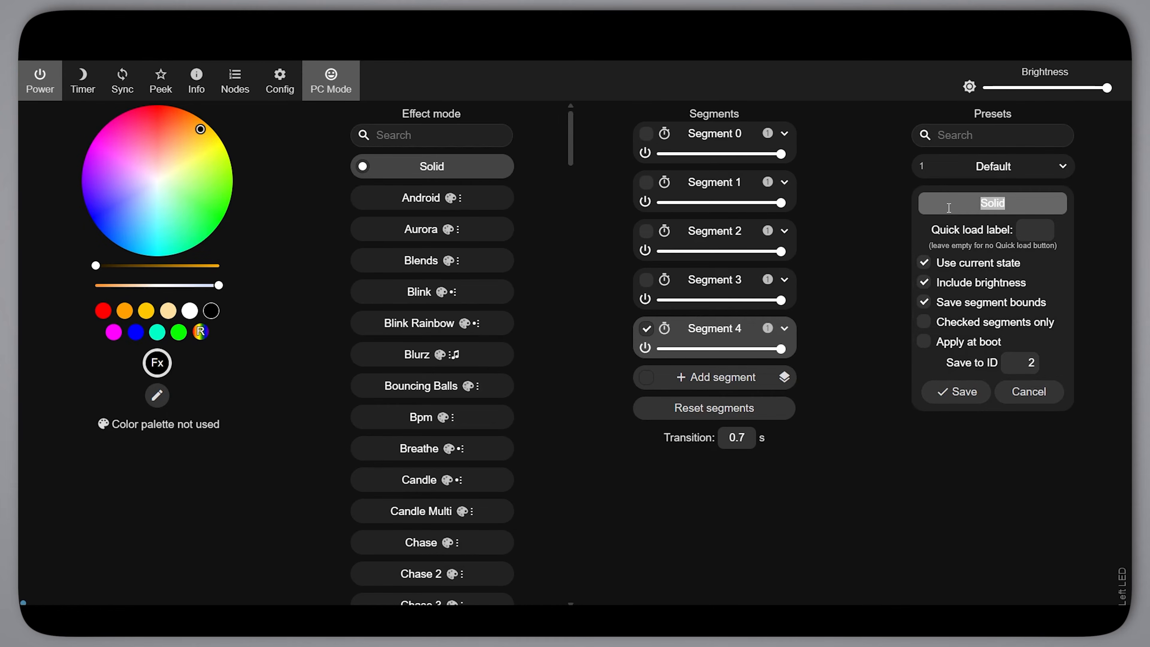
{"action": "type", "text": "HA Notify"}
{"action": "left_click", "coordinate": [951, 391]}
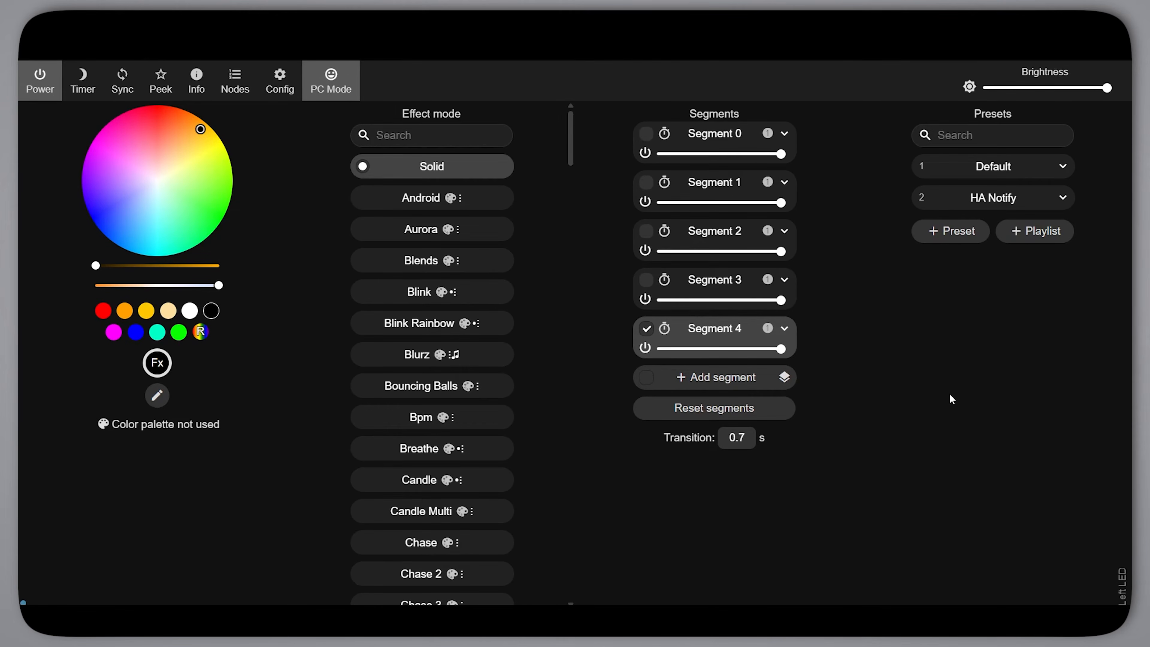
{"action": "left_click", "coordinate": [940, 171]}
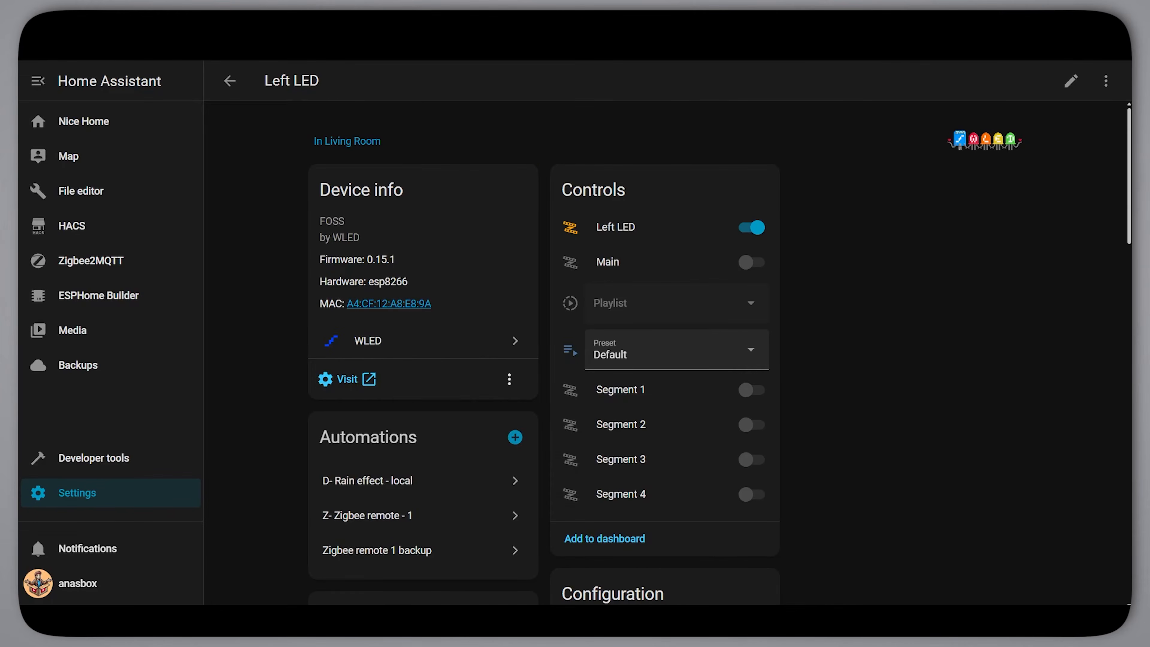
- Return to the WLED integration page in Home Assistant and reload the Left LED entry
{"action": "left_click", "coordinate": [226, 84]}
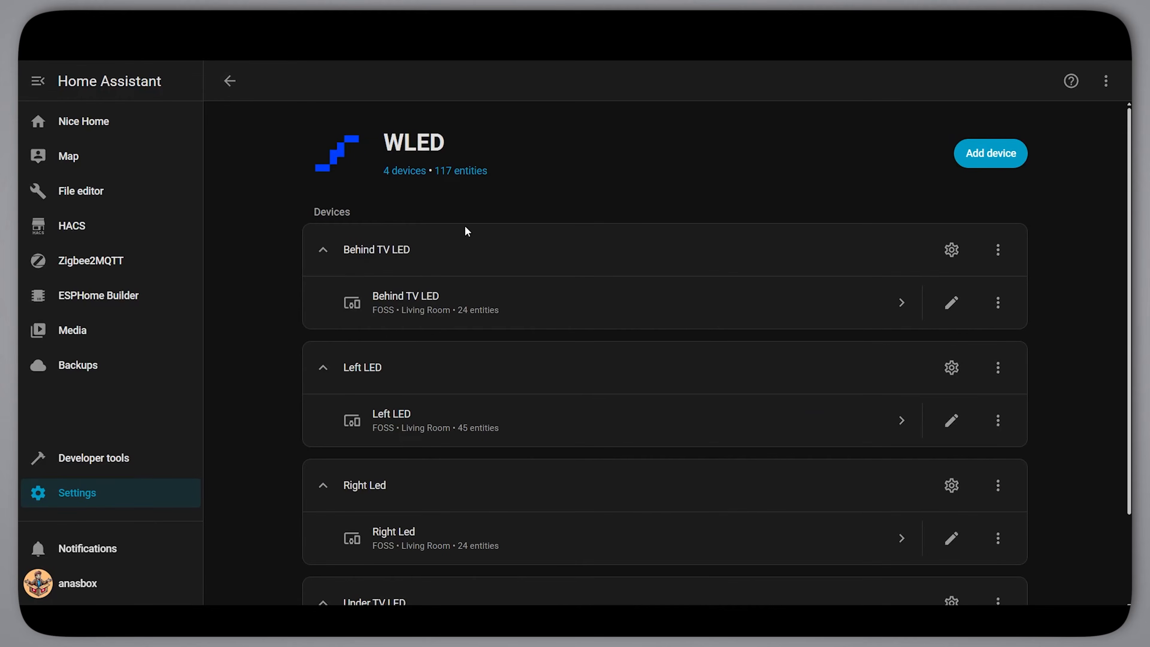
{"action": "left_click", "coordinate": [998, 370]}
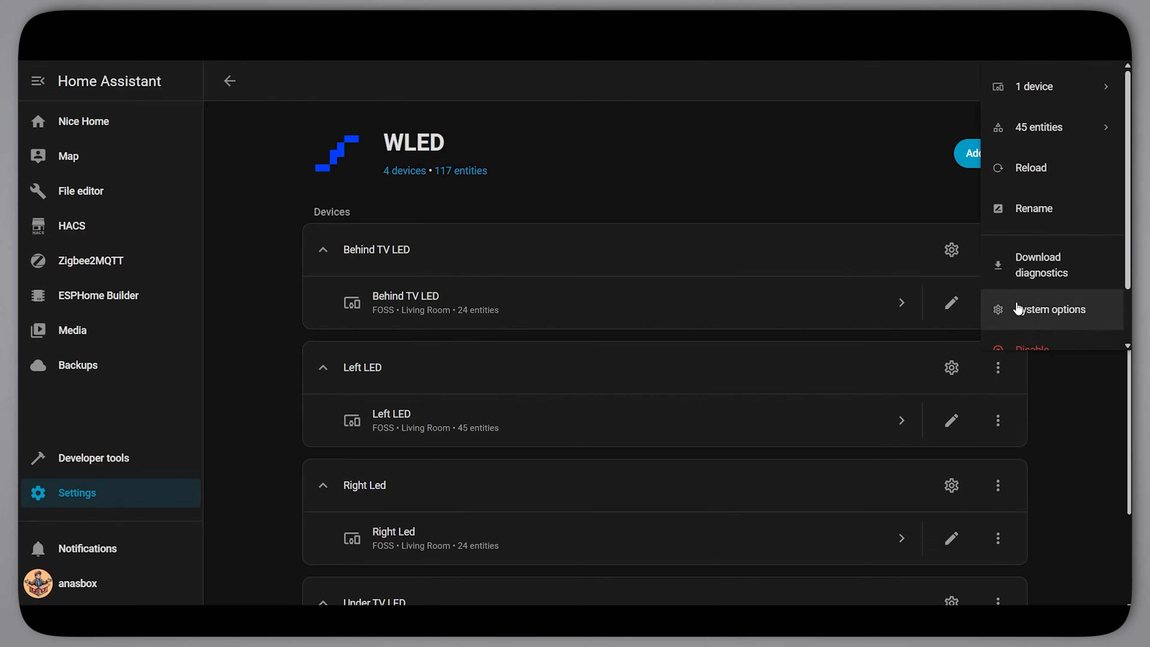
{"action": "left_click", "coordinate": [1040, 167]}
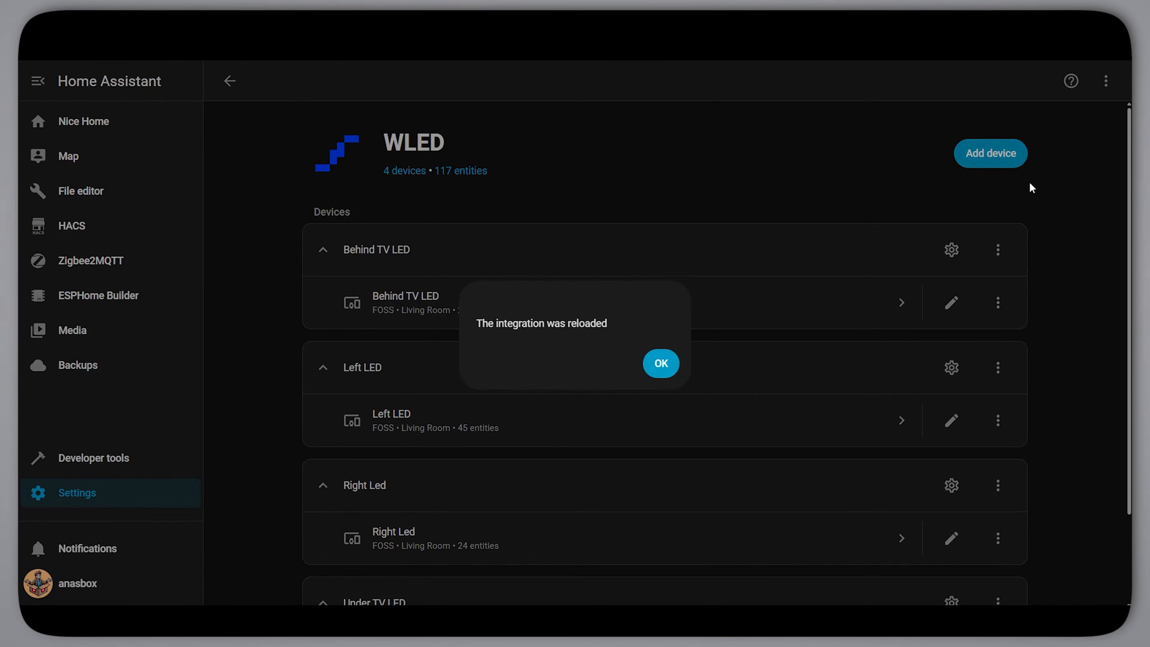
- Dismiss the reload notice and open the Left LED device to examine its available presets
{"action": "left_click", "coordinate": [676, 363]}
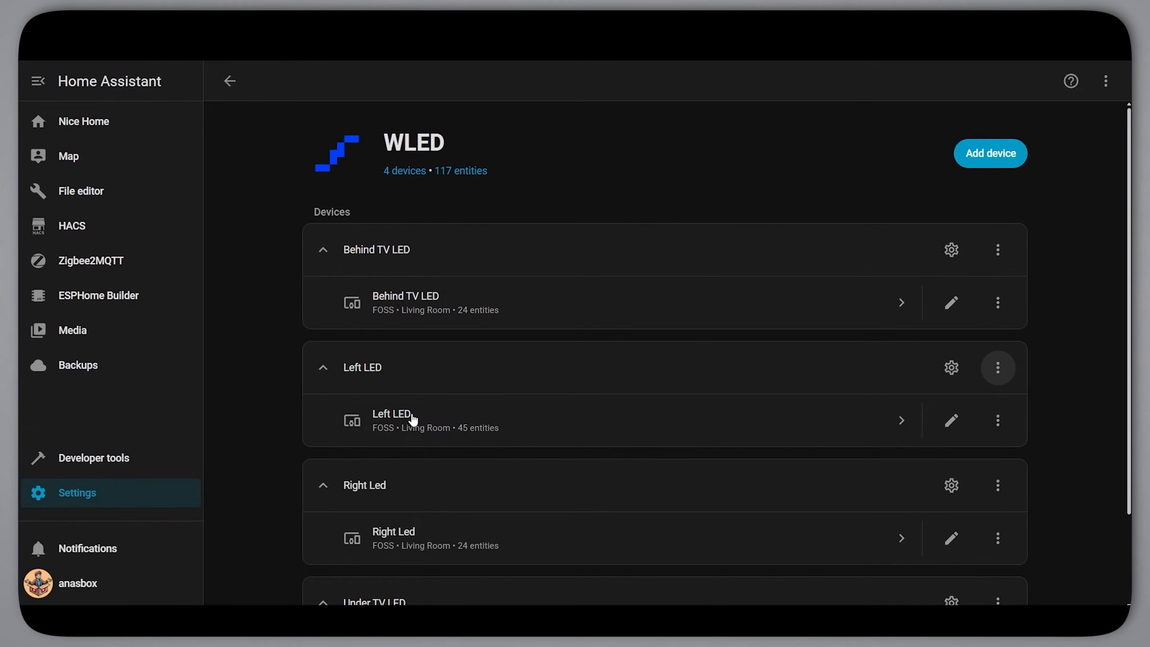
{"action": "left_click", "coordinate": [395, 420]}
{"action": "left_click", "coordinate": [749, 354]}
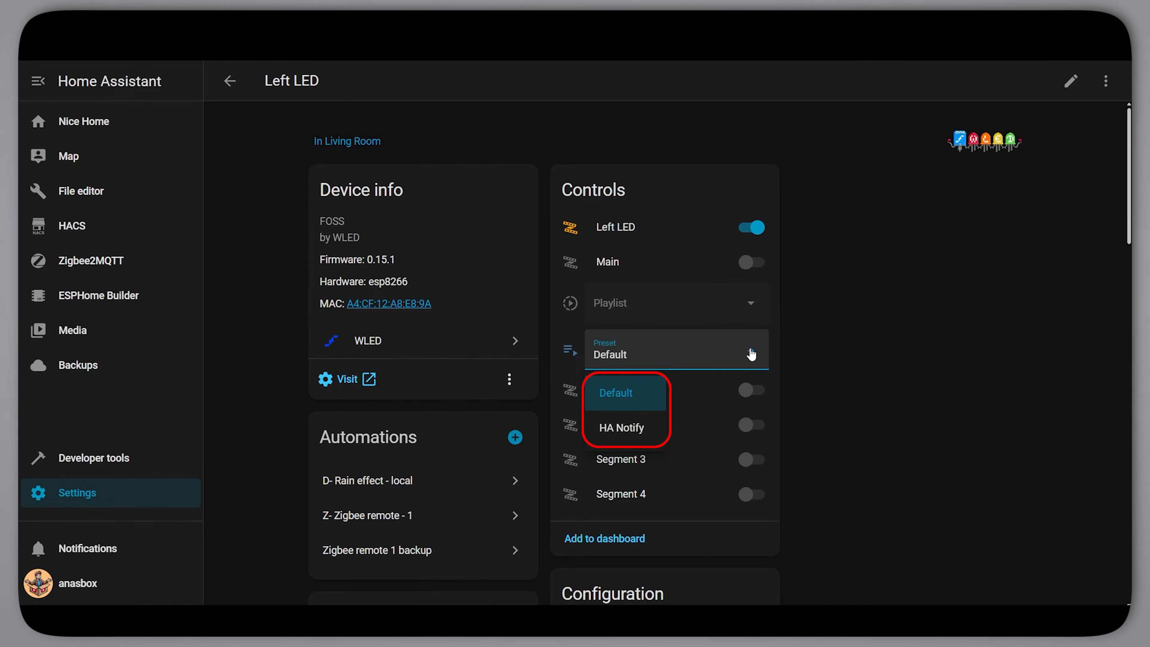
{"action": "left_click", "coordinate": [750, 354]}
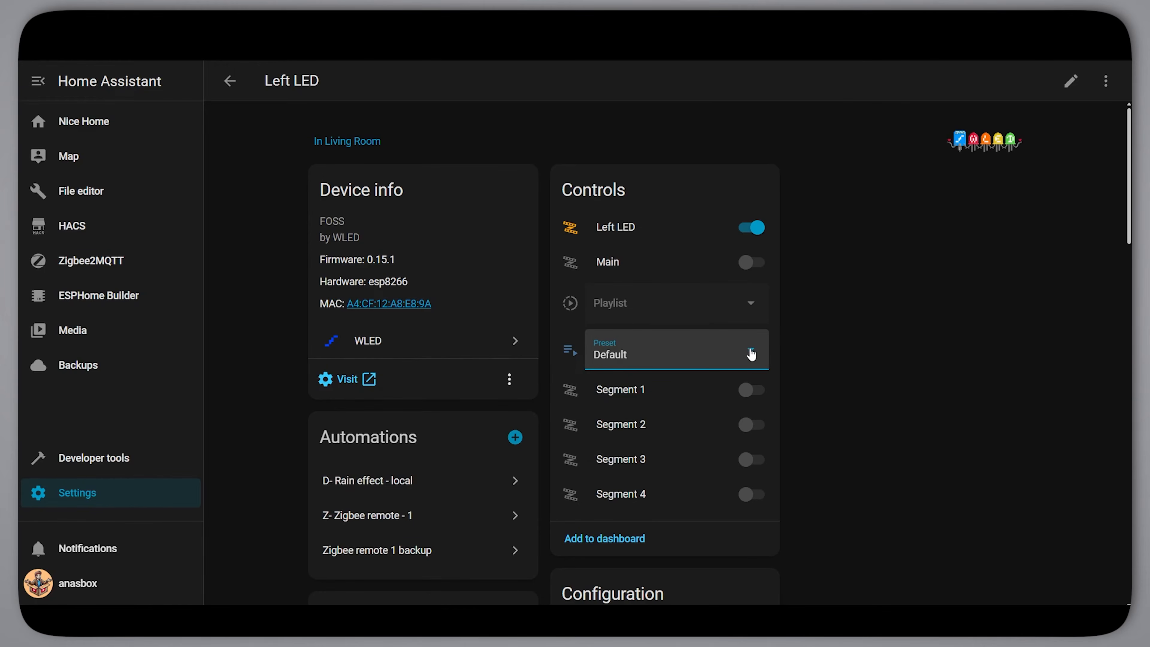
- Create a toggle helper named wled empty notification and check its state
{"action": "left_click", "coordinate": [168, 499]}
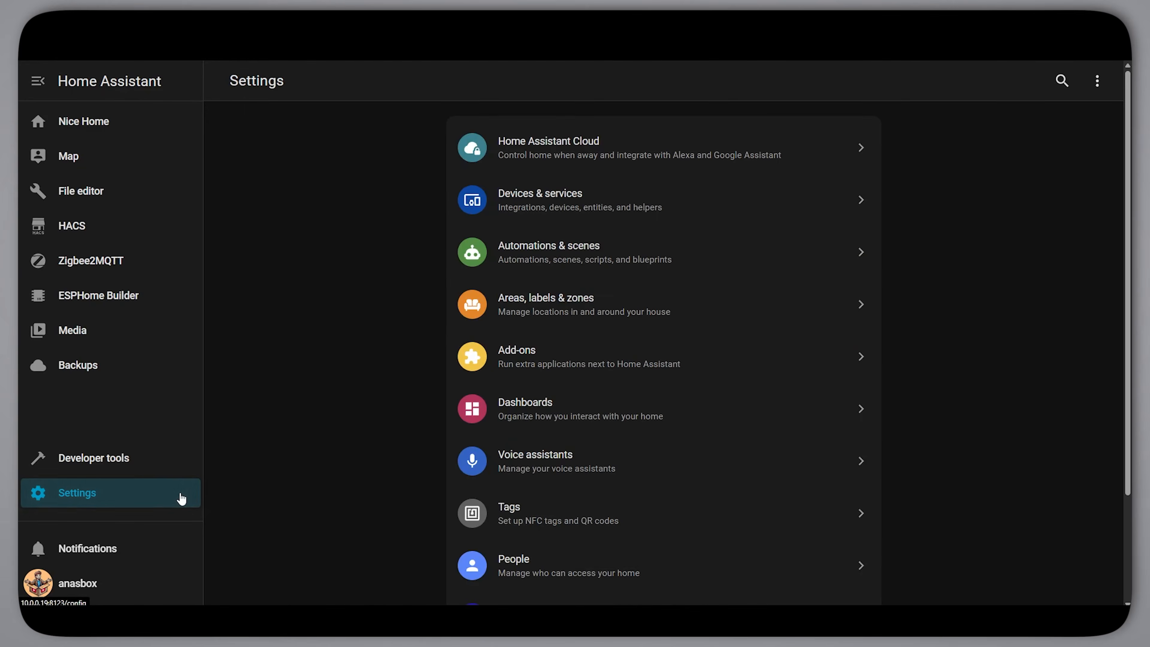
{"action": "left_click", "coordinate": [672, 206]}
{"action": "left_click", "coordinate": [806, 83]}
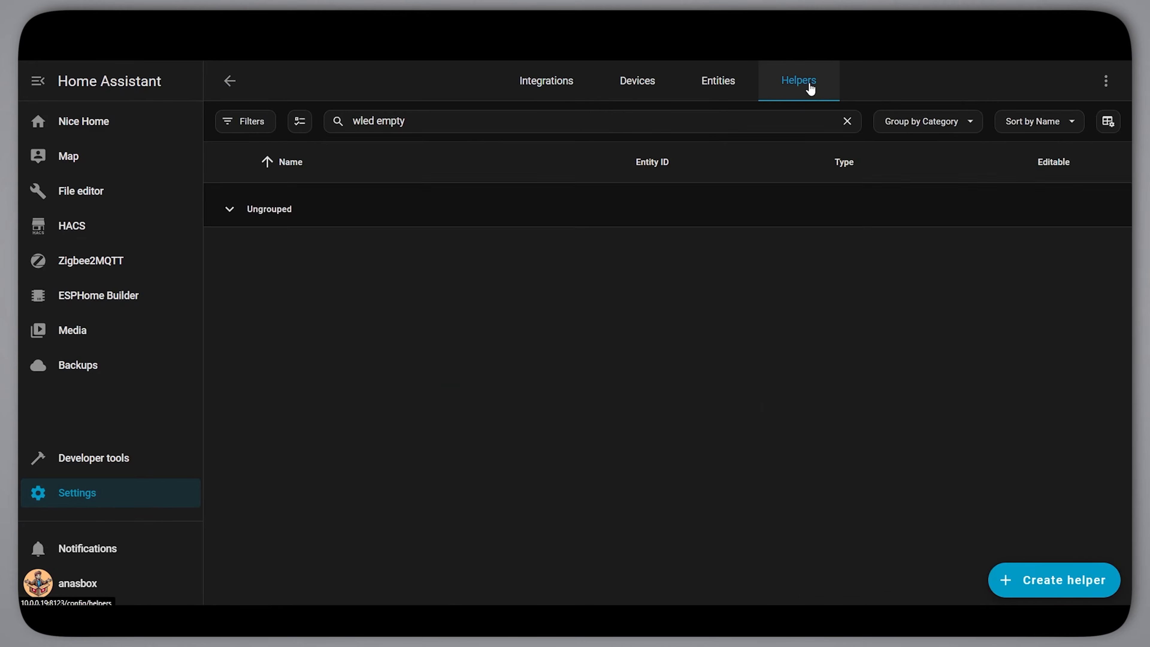
{"action": "left_click", "coordinate": [1036, 576]}
{"action": "left_click_drag", "start_coordinate": [752, 297], "coordinate": [755, 461]}
{"action": "left_click", "coordinate": [564, 397]}
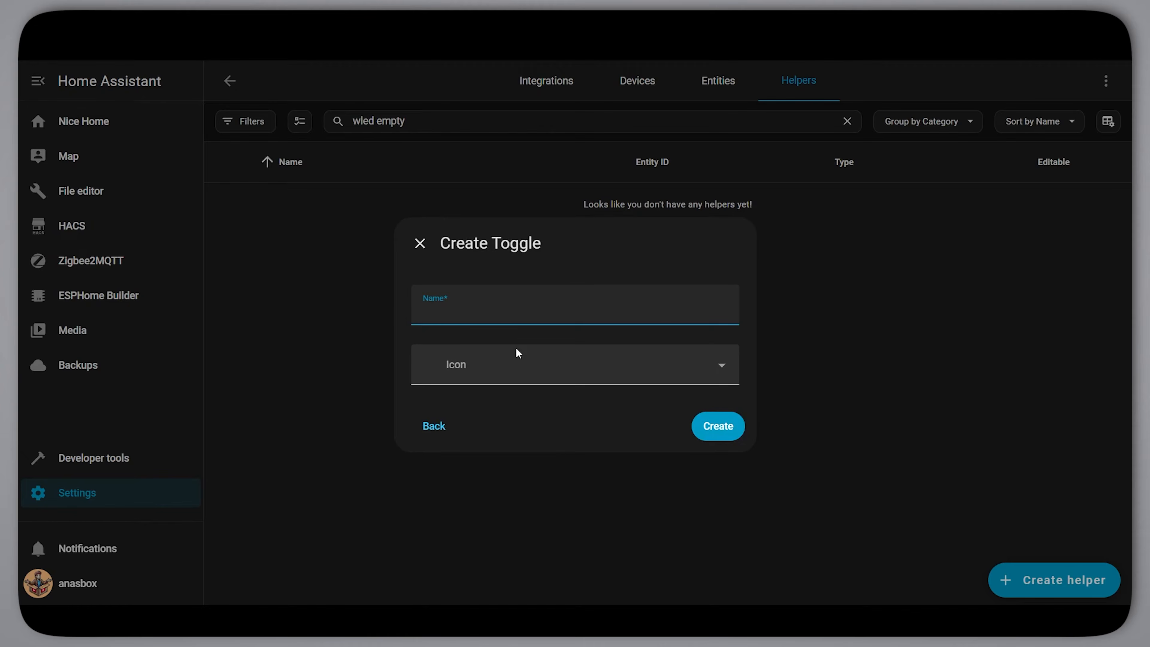
{"action": "type", "text": "wle"}
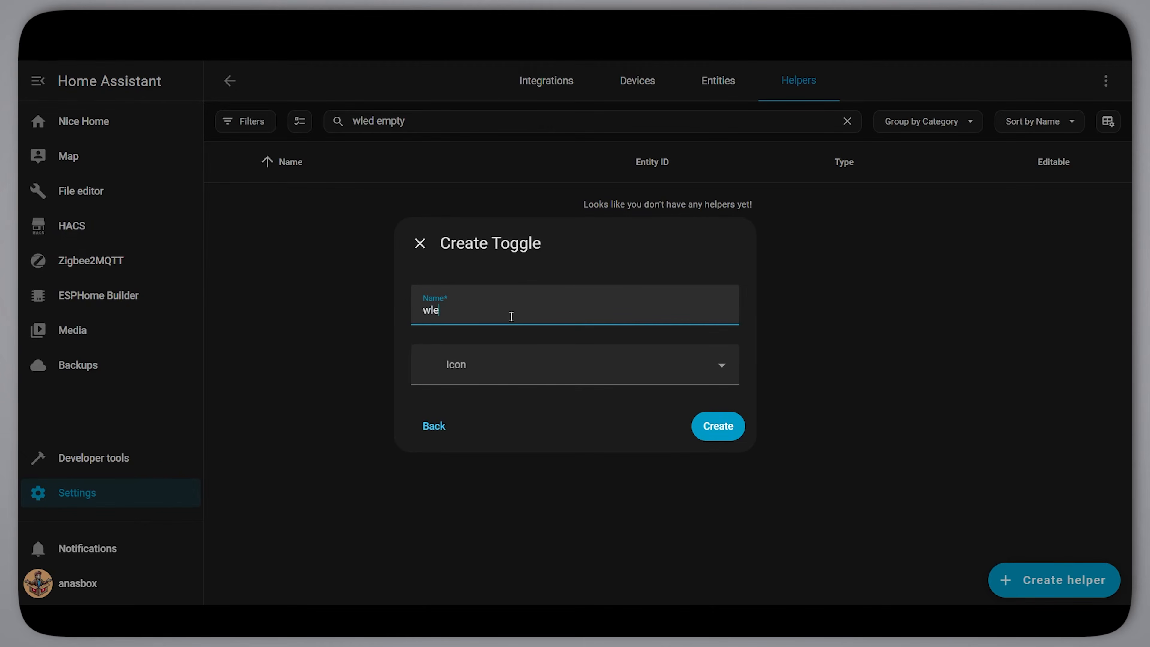
{"action": "type", "text": "d empty notification"}
{"action": "left_click", "coordinate": [712, 425]}
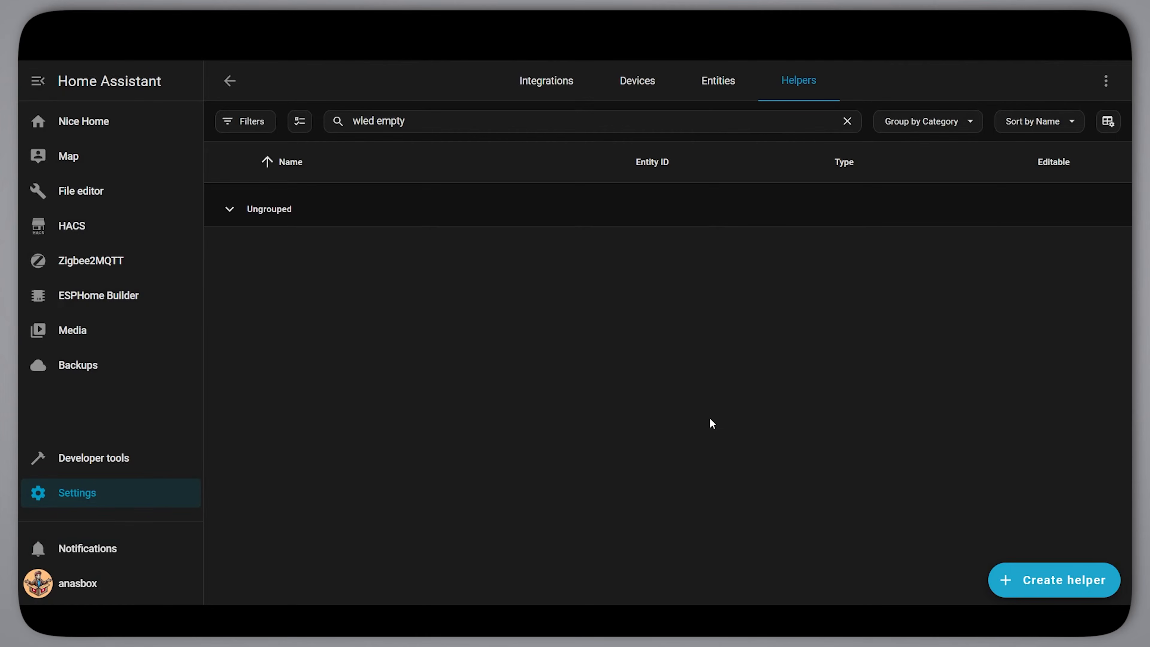
{"action": "left_click", "coordinate": [507, 255]}
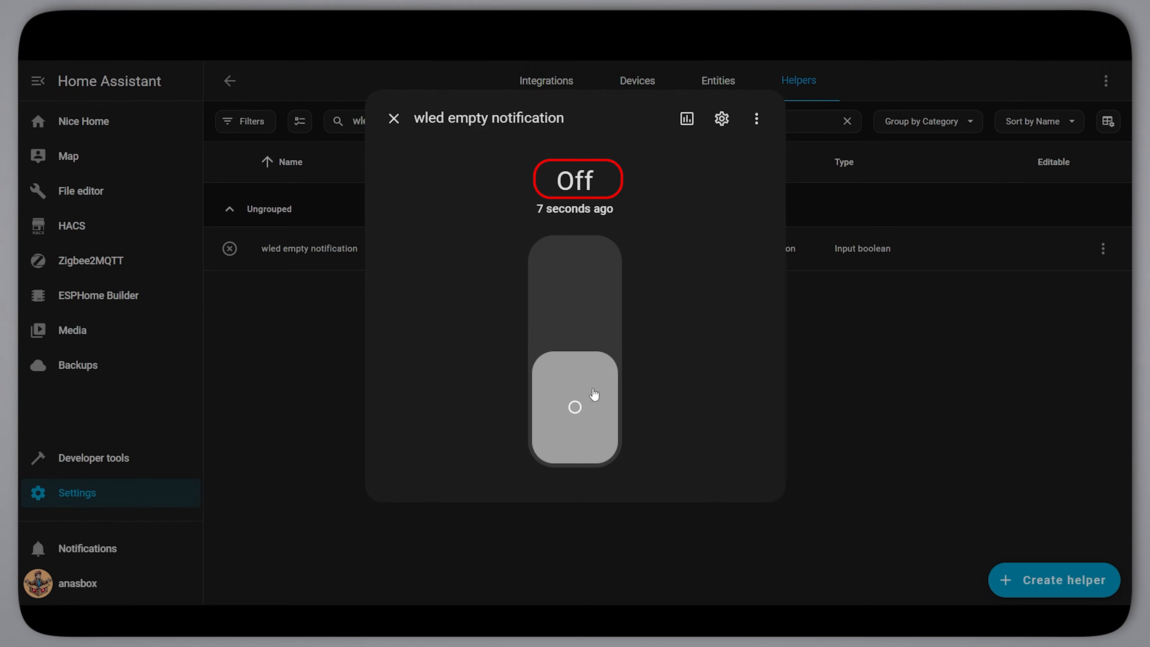
{"action": "left_click", "coordinate": [394, 118]}
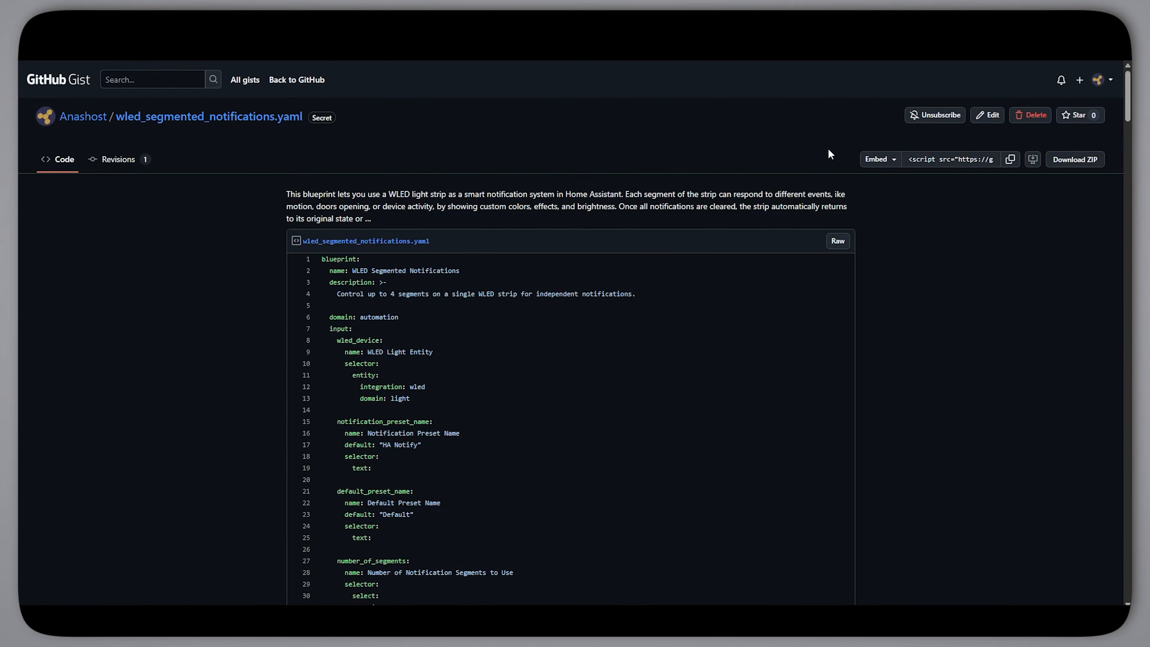
{"action": "left_click_drag", "start_coordinate": [1125, 107], "coordinate": [1094, 86]}
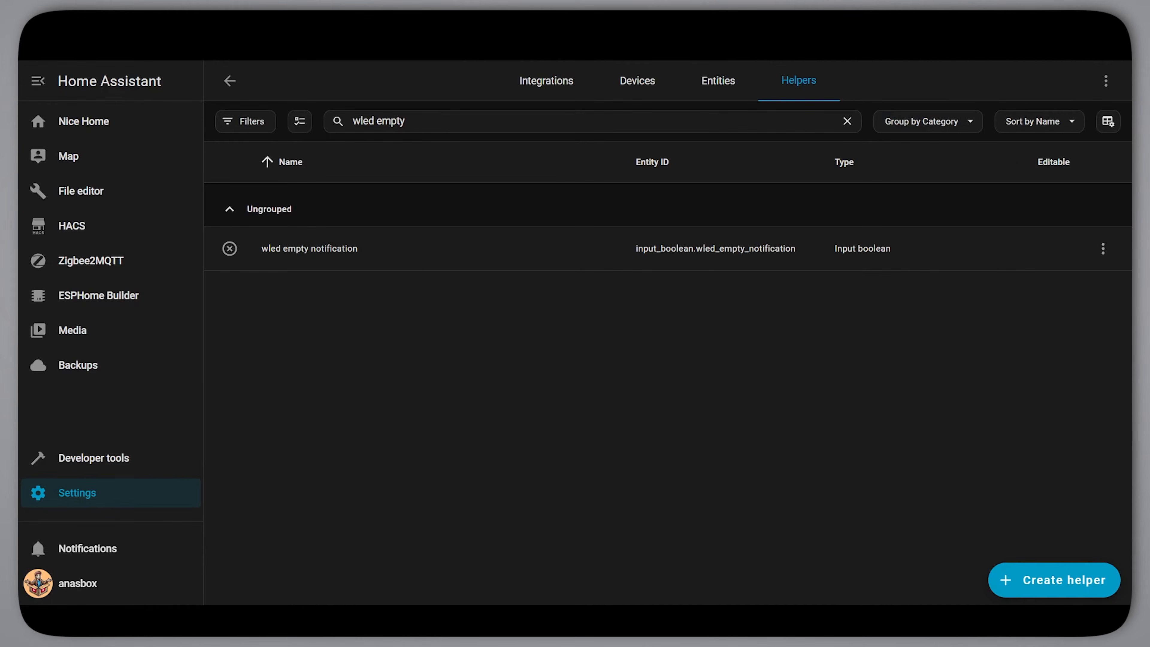
{"action": "left_click", "coordinate": [139, 493]}
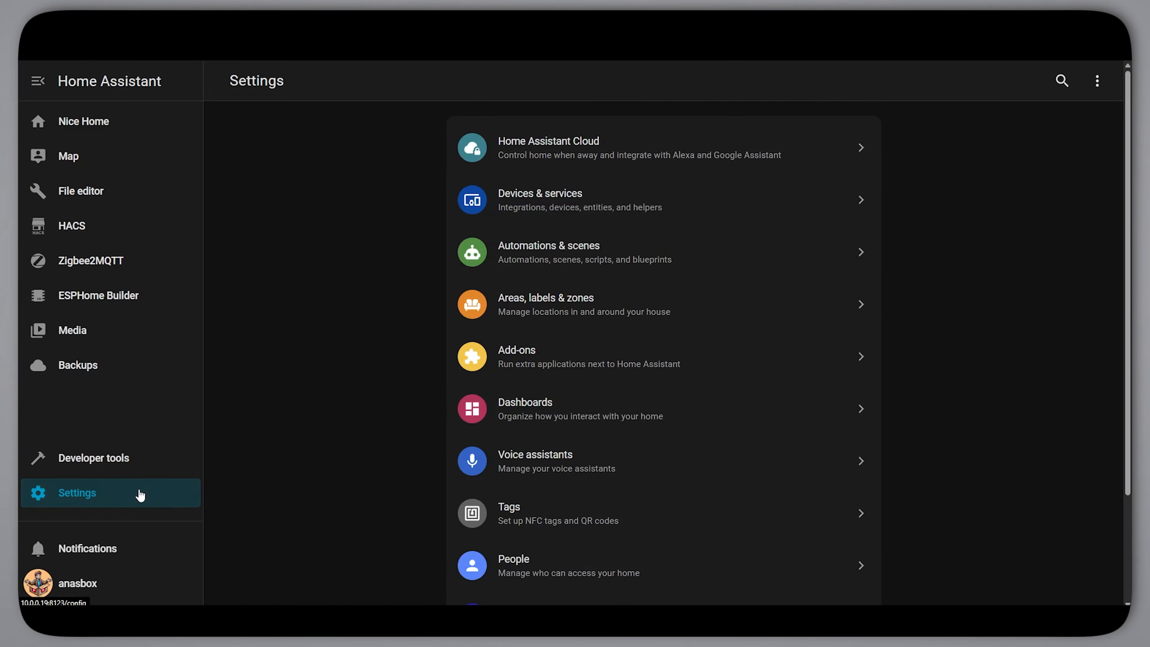
{"action": "left_click", "coordinate": [662, 260]}
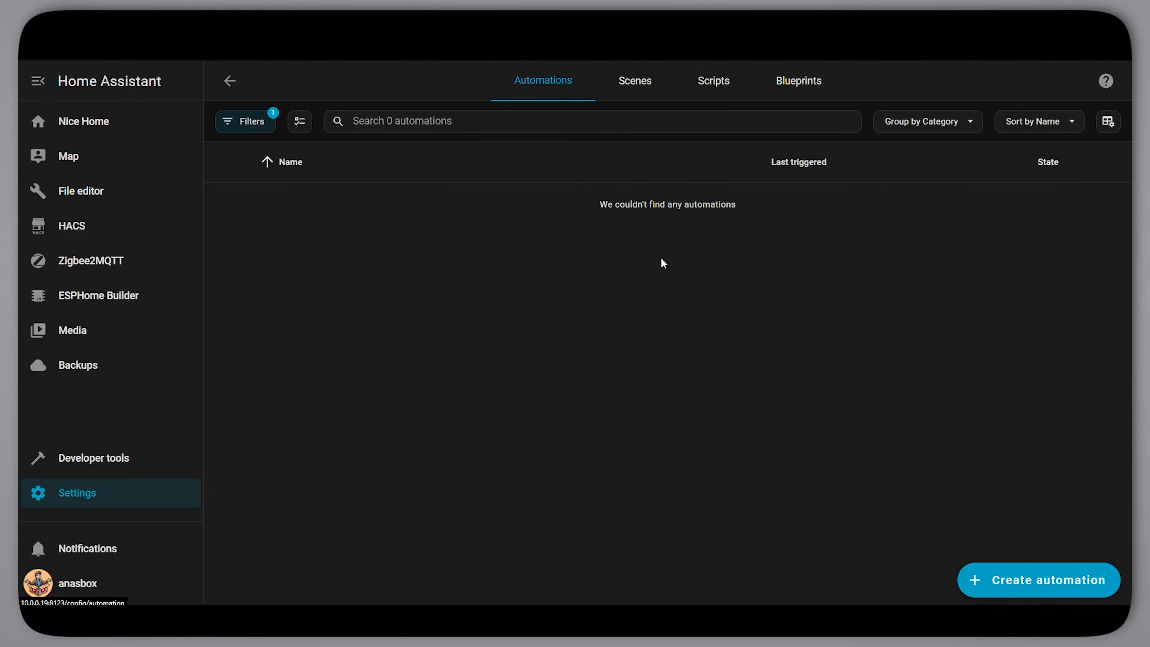
{"action": "left_click", "coordinate": [797, 87]}
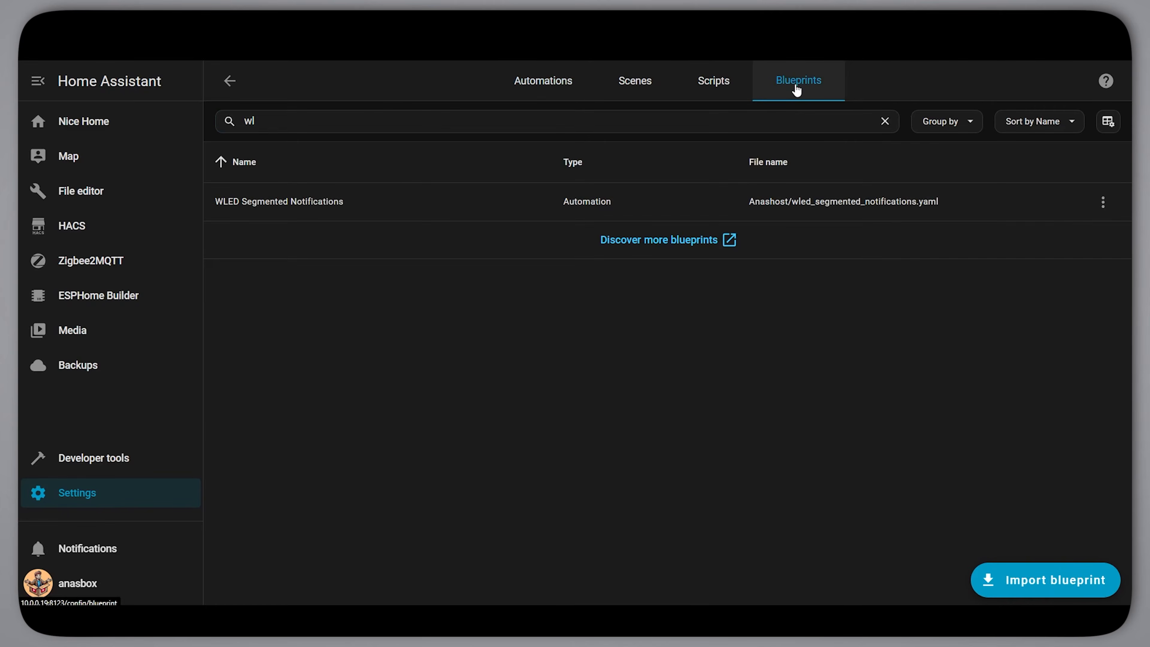
{"action": "left_click", "coordinate": [1044, 579]}
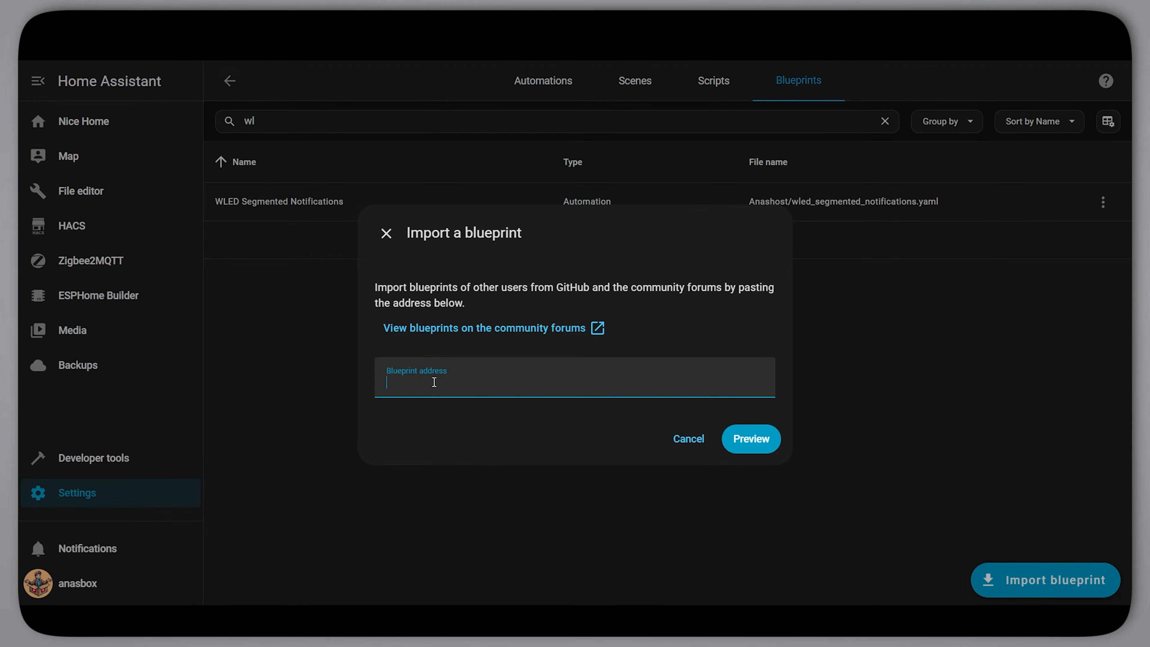
{"action": "type", "text": "https://gist.github.com/Anashost/af40136333f5b8e0f4edf5c6df52b011"}
{"action": "left_click", "coordinate": [750, 439]}
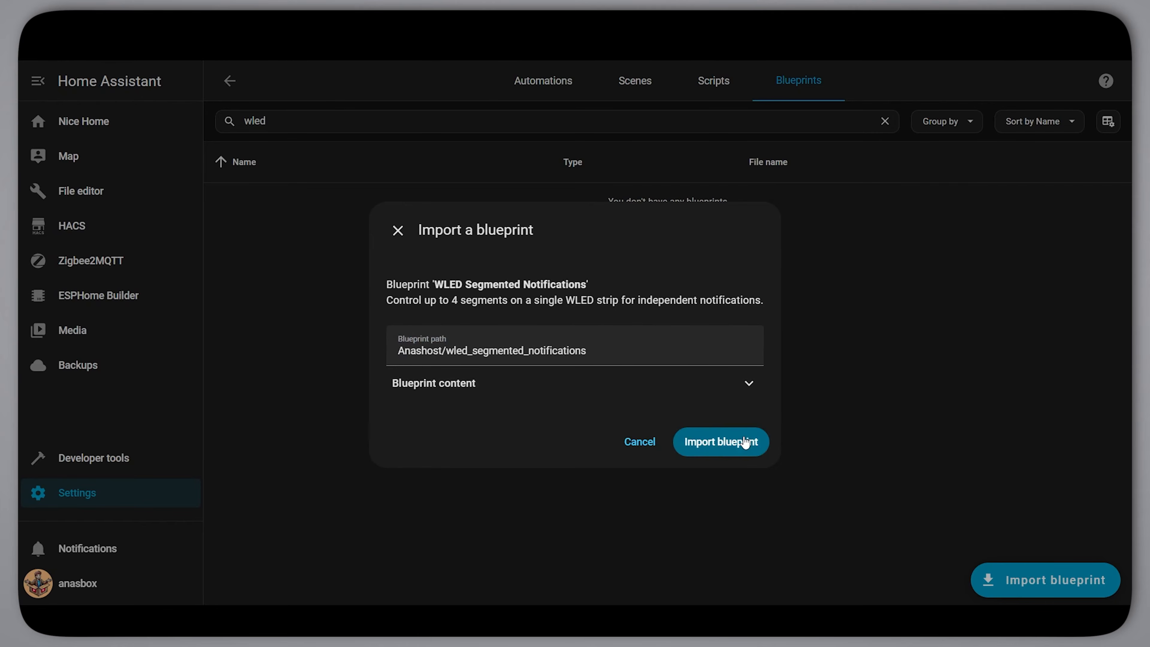
{"action": "left_click", "coordinate": [757, 390]}
{"action": "mouse_move", "coordinate": [787, 153]}
{"action": "left_mouse_down"}
{"action": "mouse_move", "coordinate": [788, 526]}
{"action": "mouse_move", "coordinate": [780, 150]}
{"action": "left_mouse_up"}
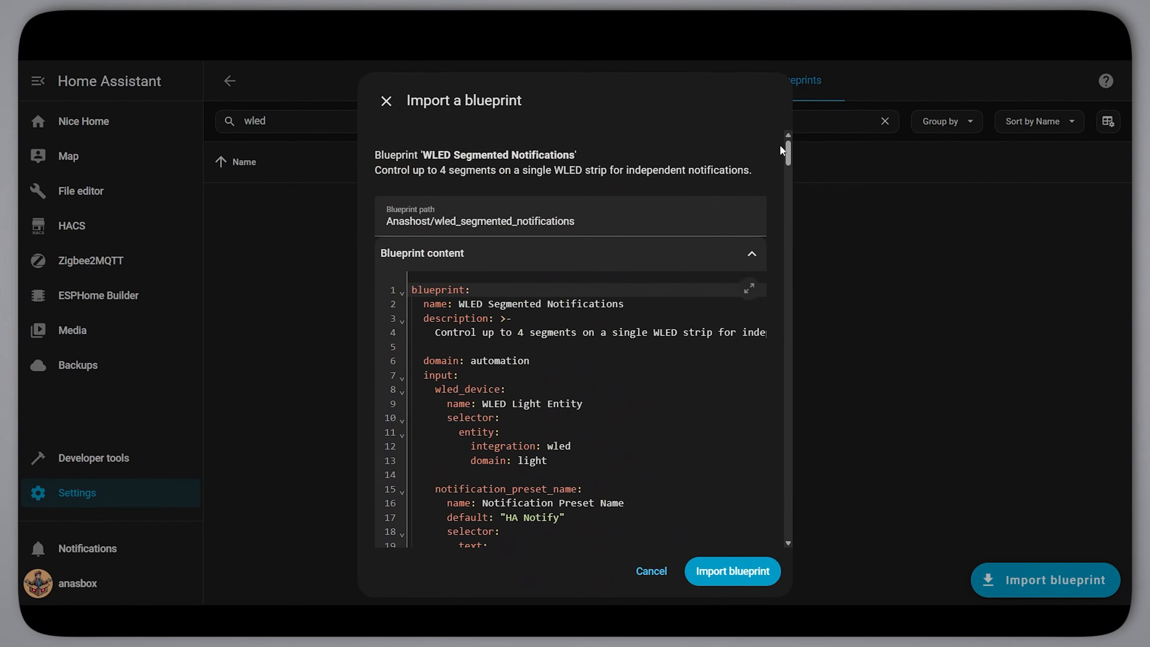
{"action": "left_click", "coordinate": [754, 574]}
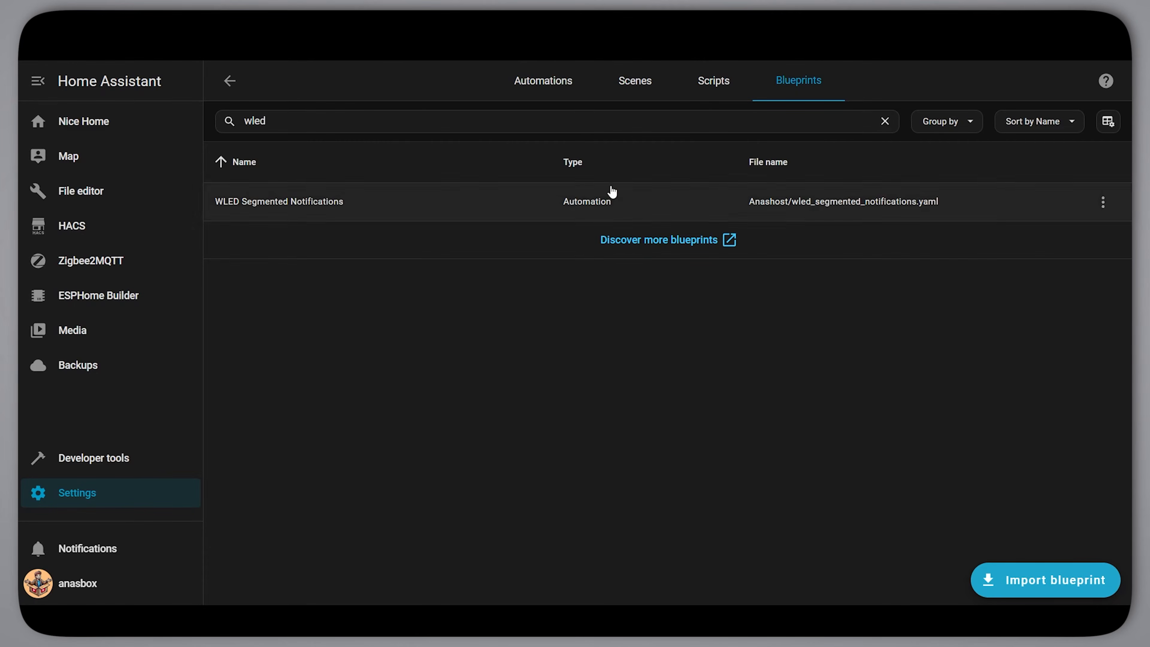
- Start a new automation from the WLED Segmented Notifications blueprint and look through its settings
{"action": "left_click", "coordinate": [549, 89]}
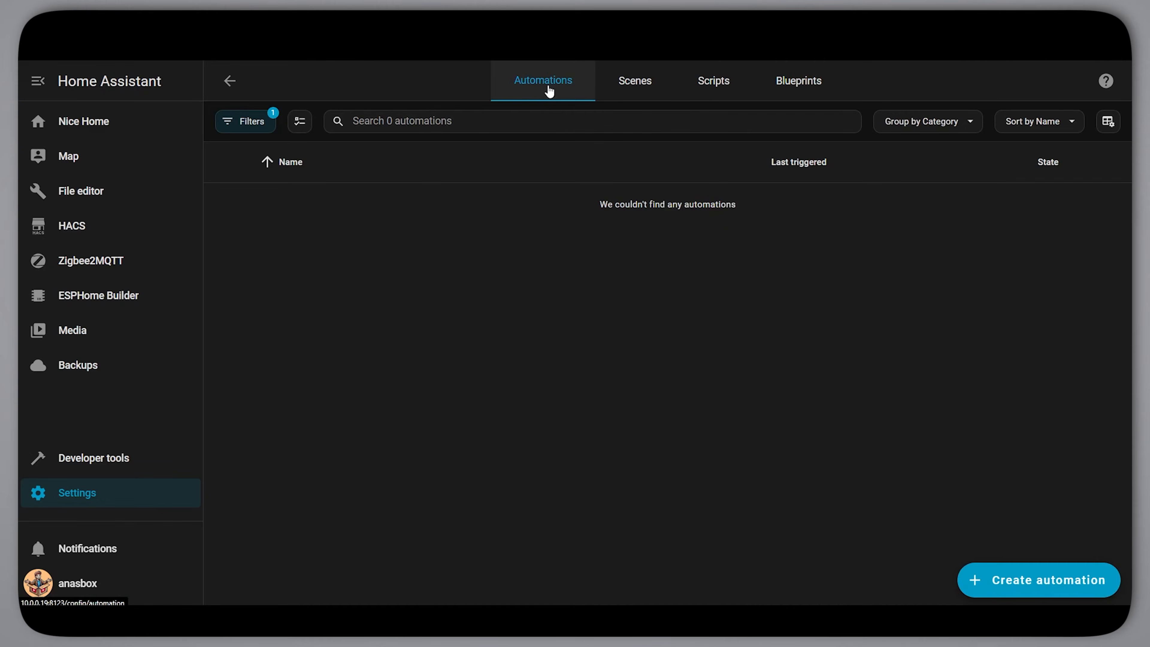
{"action": "left_click", "coordinate": [994, 584]}
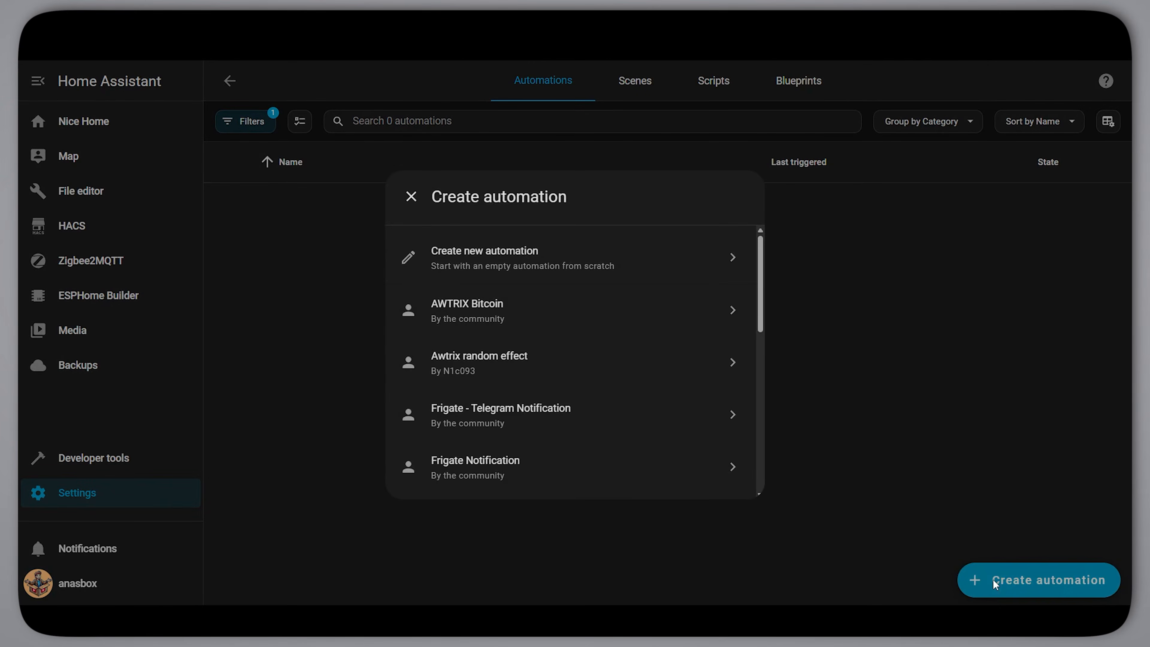
{"action": "left_click_drag", "start_coordinate": [763, 317], "coordinate": [768, 465]}
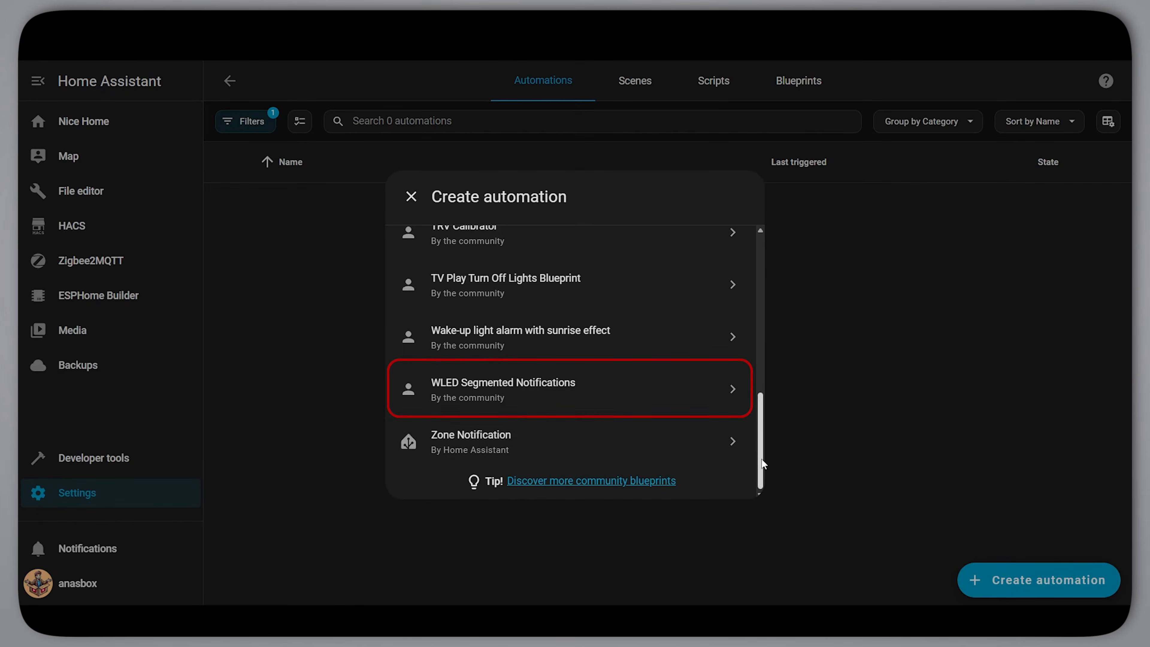
{"action": "left_click", "coordinate": [651, 390]}
{"action": "scroll", "coordinate": [652, 389], "scroll_direction": "down", "scroll_amount": 20}
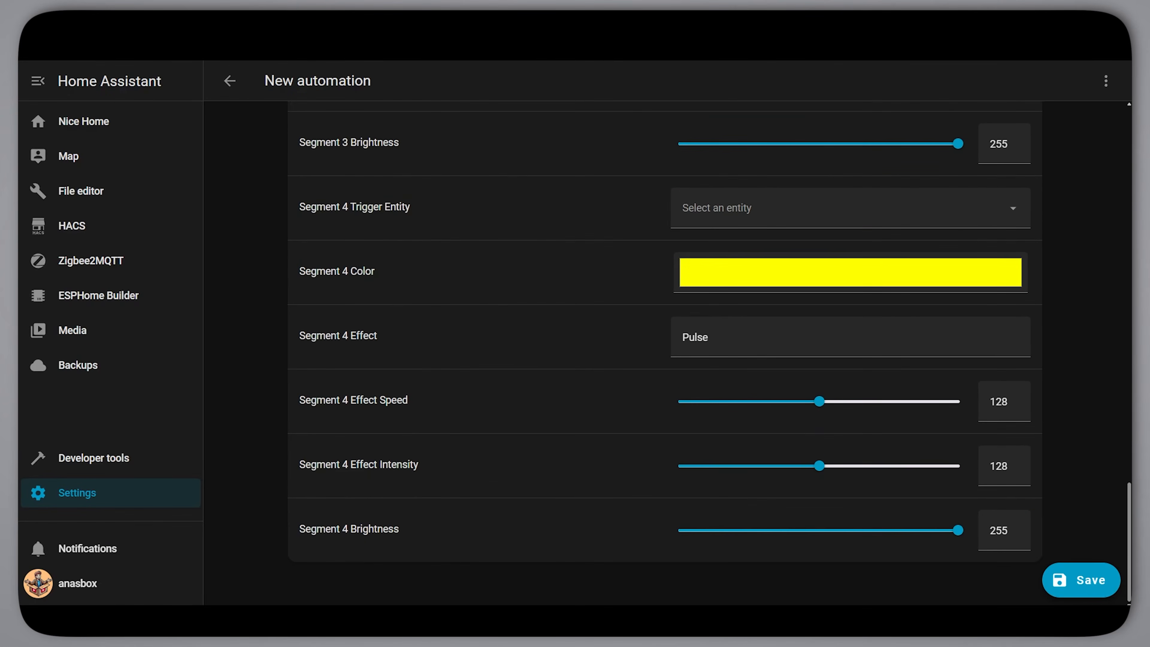
{"action": "scroll", "coordinate": [1110, 199], "scroll_direction": "up", "scroll_amount": 20}
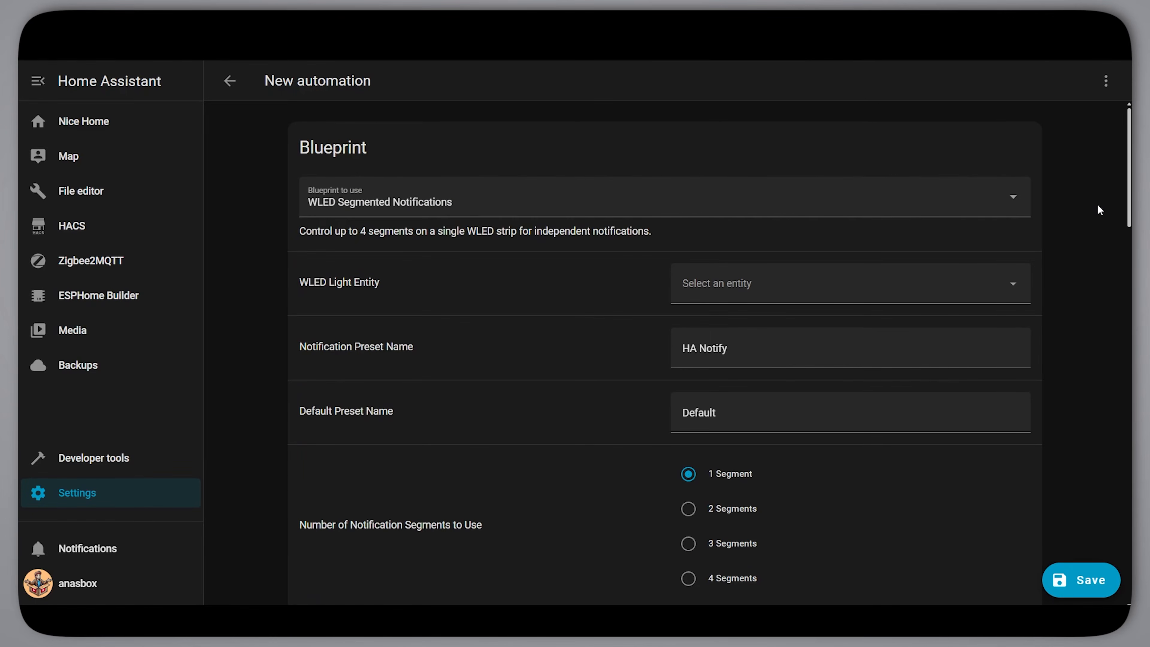
- Choose Left LED as the WLED light entity, check both preset names, and set the notification segments to 3
{"action": "left_click", "coordinate": [899, 285]}
{"action": "type", "text": "wled left led"}
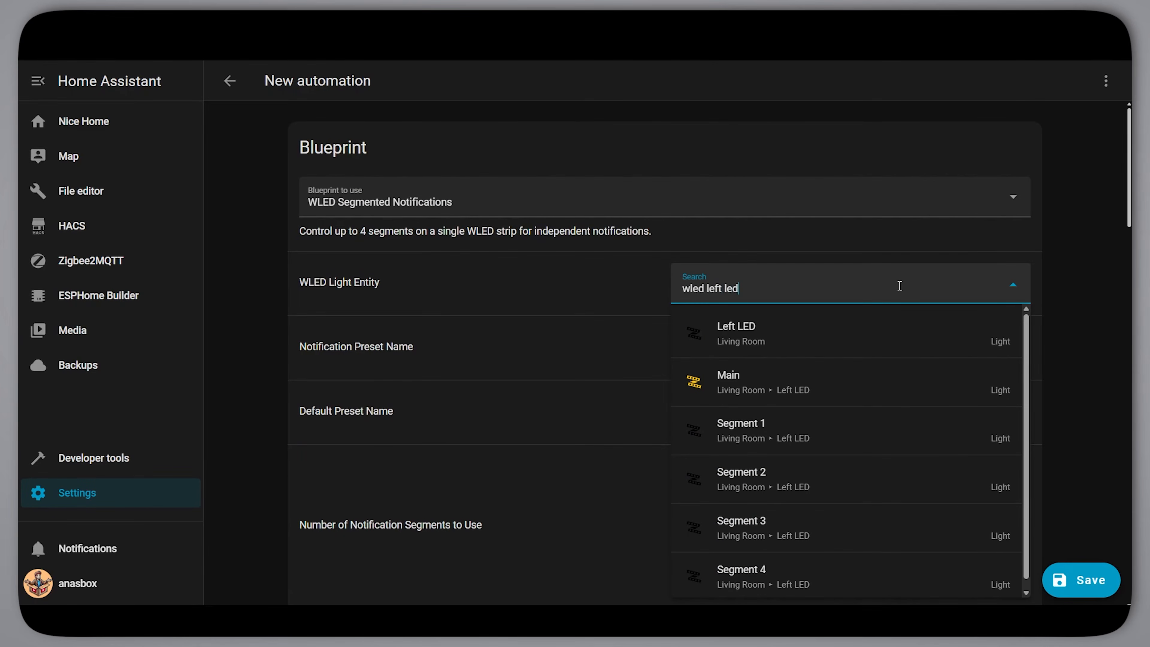
{"action": "left_click", "coordinate": [890, 320]}
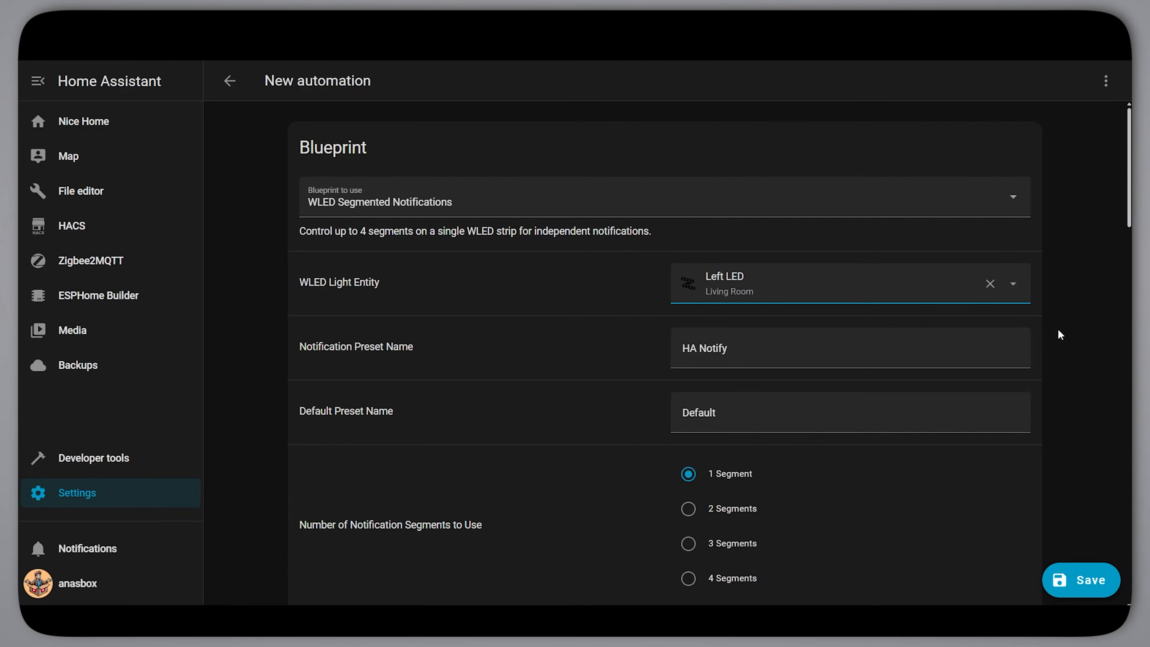
{"action": "left_click_drag", "start_coordinate": [752, 354], "coordinate": [675, 357]}
{"action": "left_click_drag", "start_coordinate": [755, 415], "coordinate": [682, 414]}
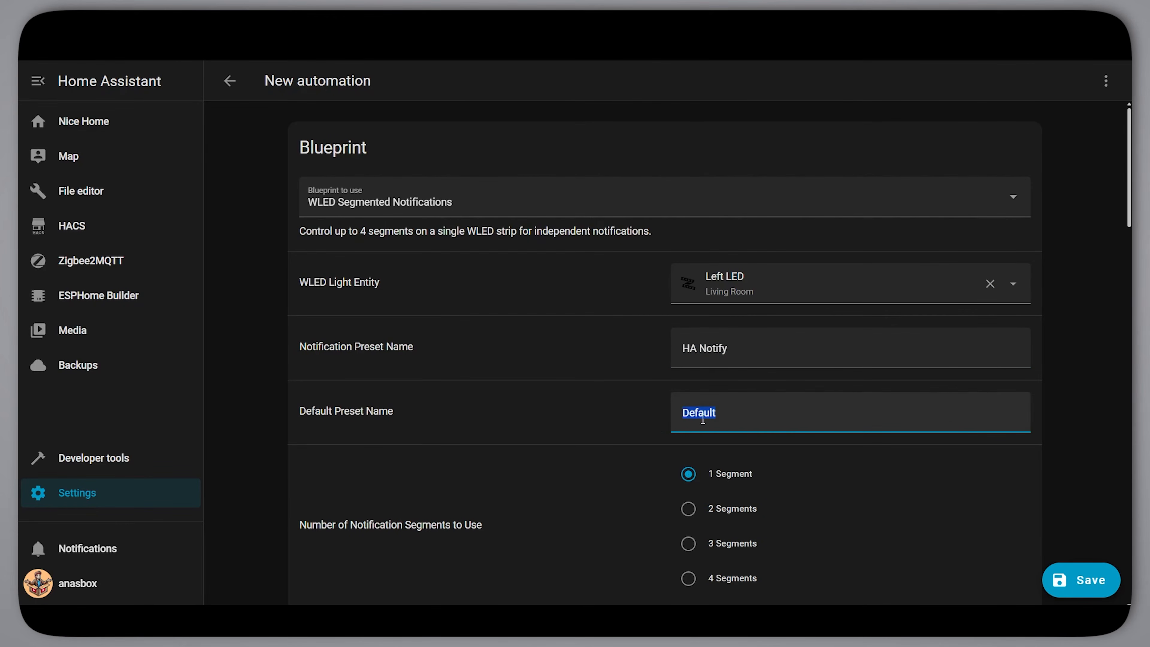
{"action": "left_click", "coordinate": [1113, 401]}
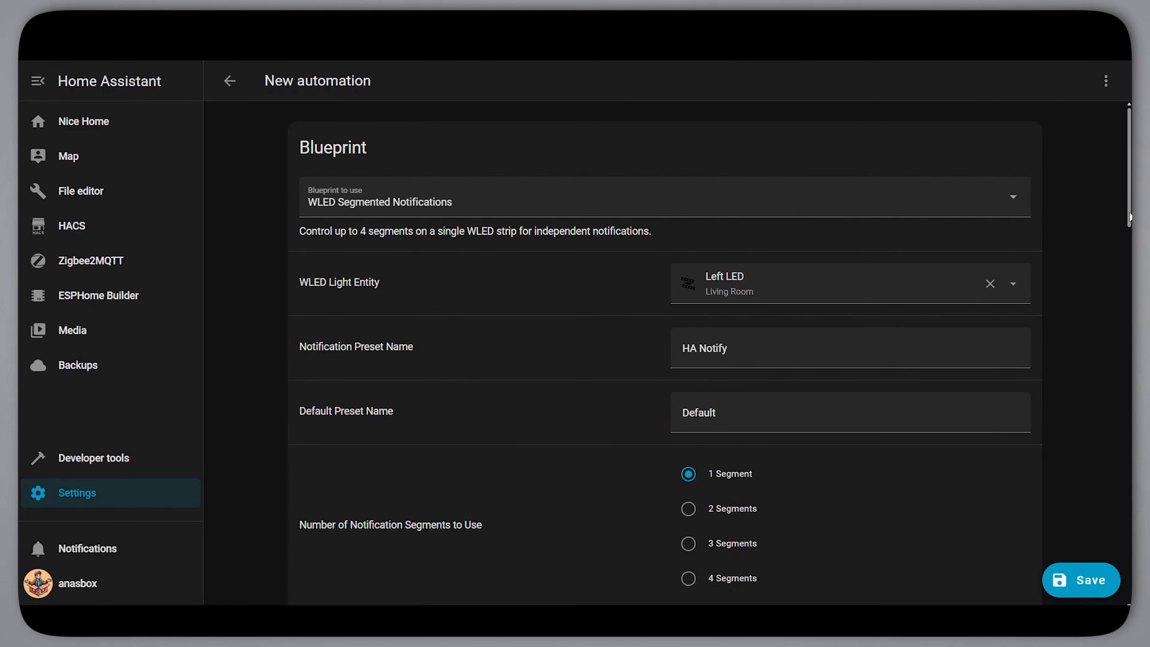
{"action": "scroll", "coordinate": [666, 351], "scroll_direction": "down", "scroll_amount": 7}
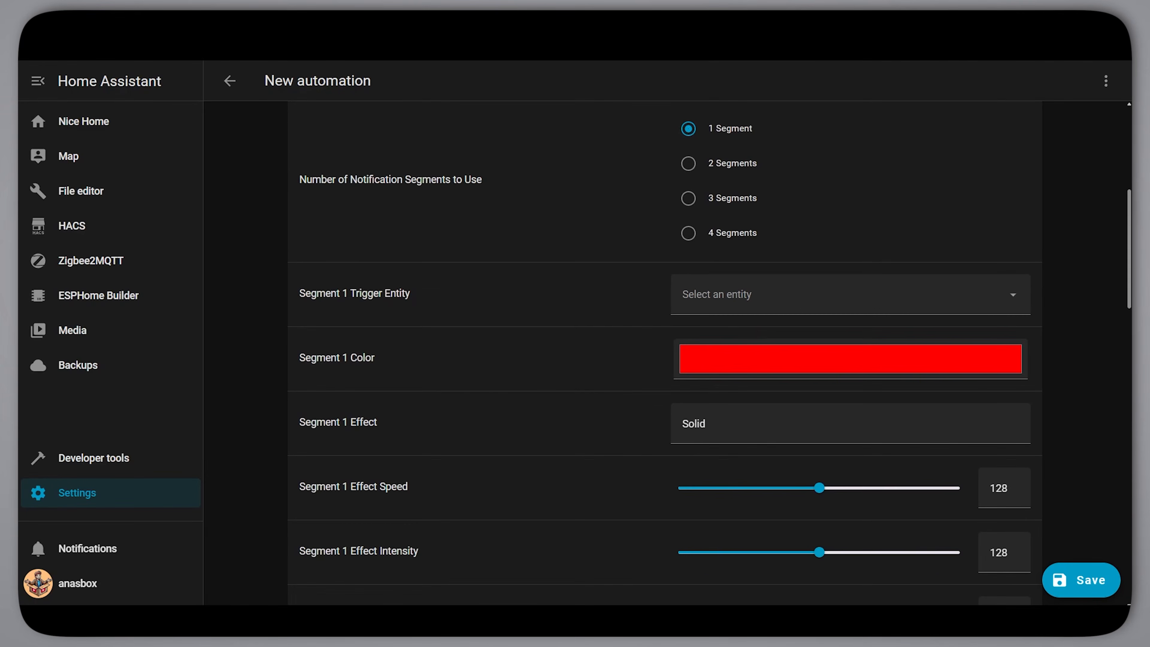
{"action": "left_click", "coordinate": [689, 200]}
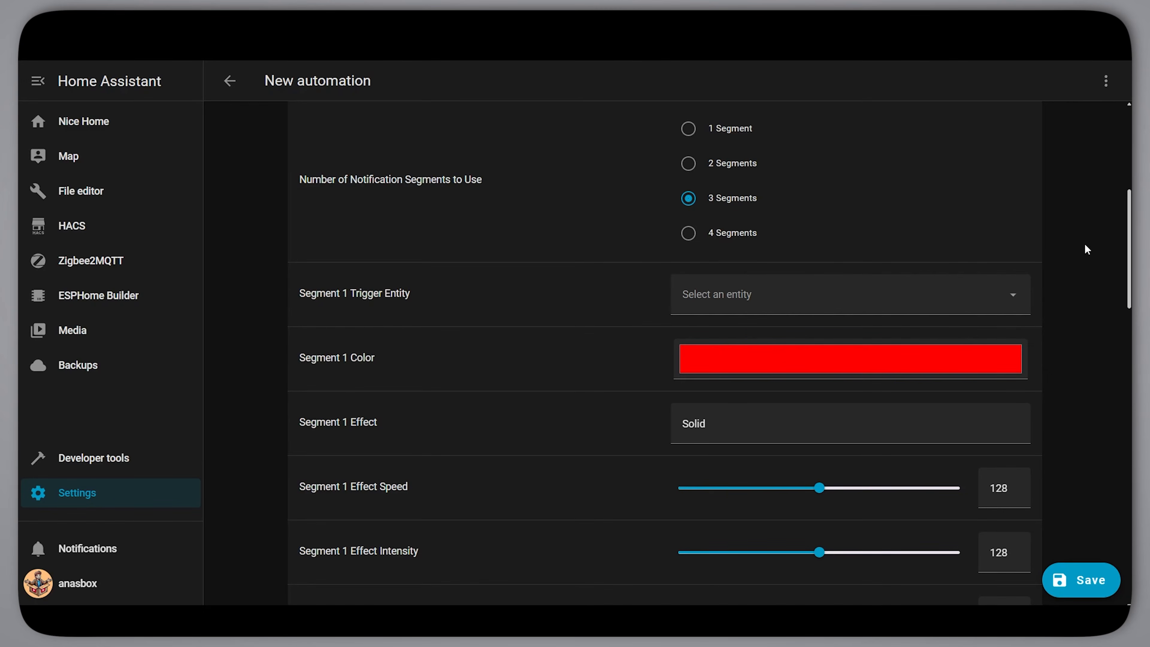
- Set Segment 1's trigger entity to the Contact front door's Door sensor and its effect to Blink
{"action": "left_click", "coordinate": [897, 293]}
{"action": "type", "text": "front door"}
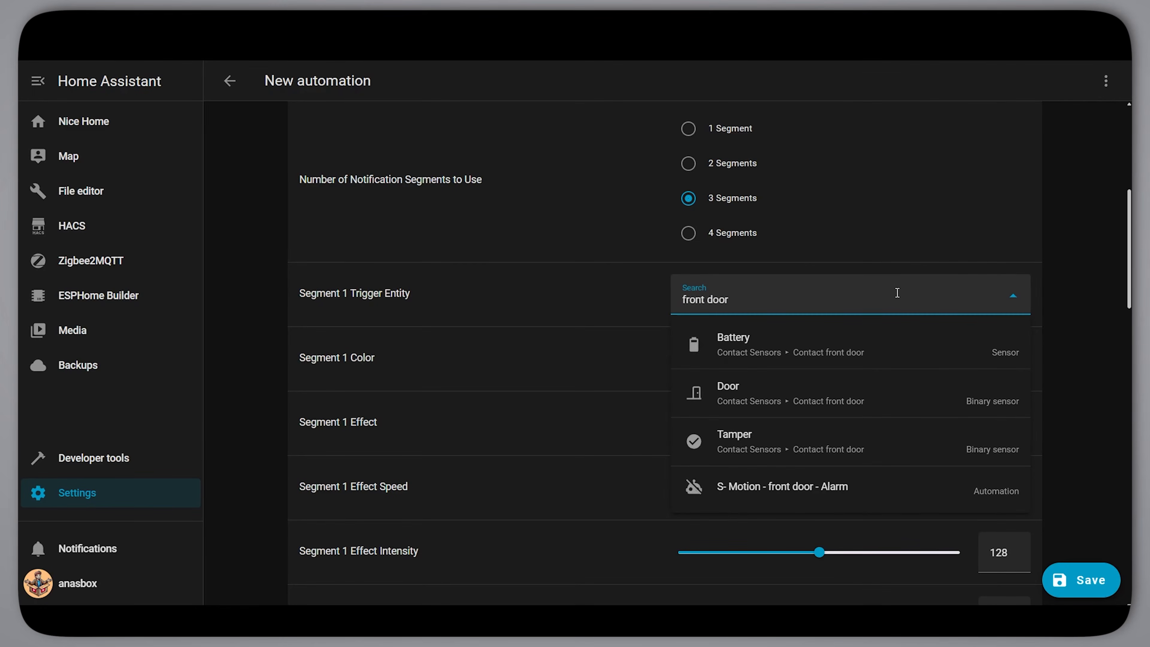
{"action": "left_click", "coordinate": [881, 387]}
{"action": "left_click", "coordinate": [891, 361]}
{"action": "left_click", "coordinate": [790, 421]}
{"action": "left_click_drag", "start_coordinate": [790, 421], "coordinate": [663, 423]}
{"action": "type", "text": "Blink"}
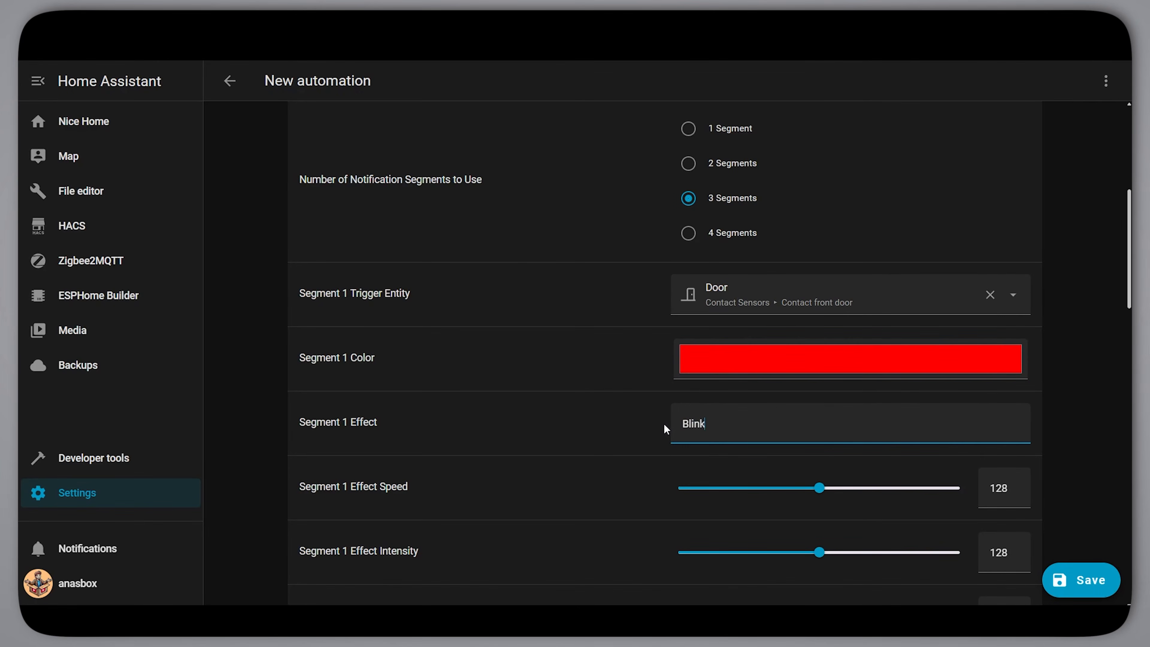
{"action": "left_click", "coordinate": [1047, 431]}
- Set Segment 1's effect speed to 207 and its brightness to 128
{"action": "left_click_drag", "start_coordinate": [1129, 275], "coordinate": [1128, 296]}
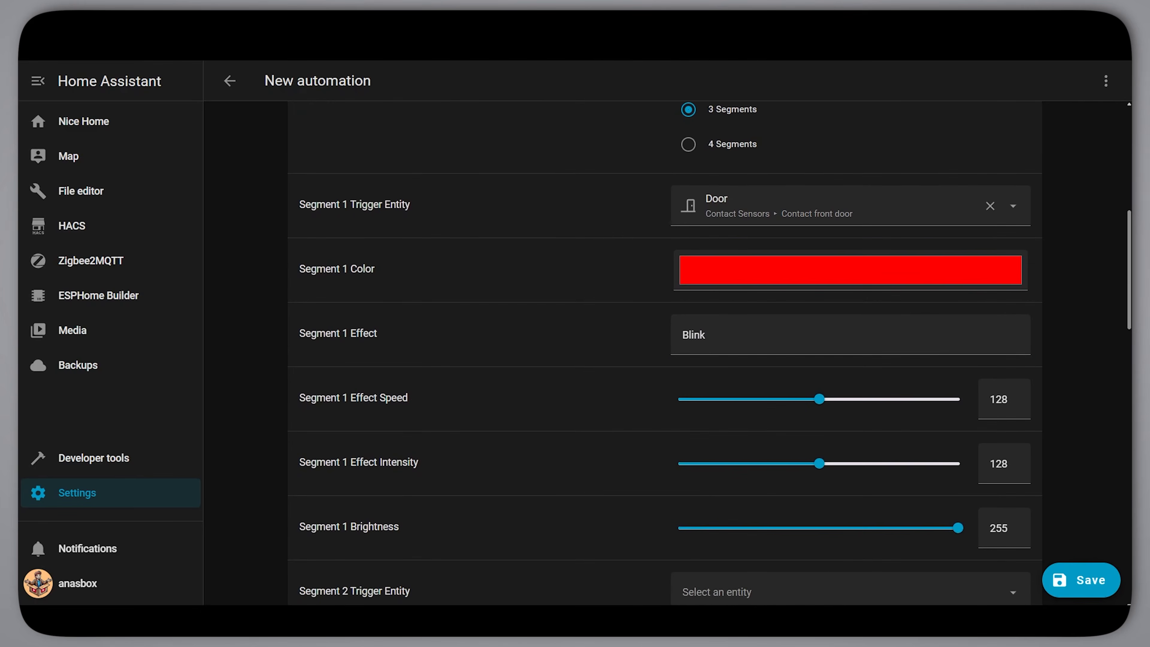
{"action": "left_click_drag", "start_coordinate": [819, 399], "coordinate": [910, 406]}
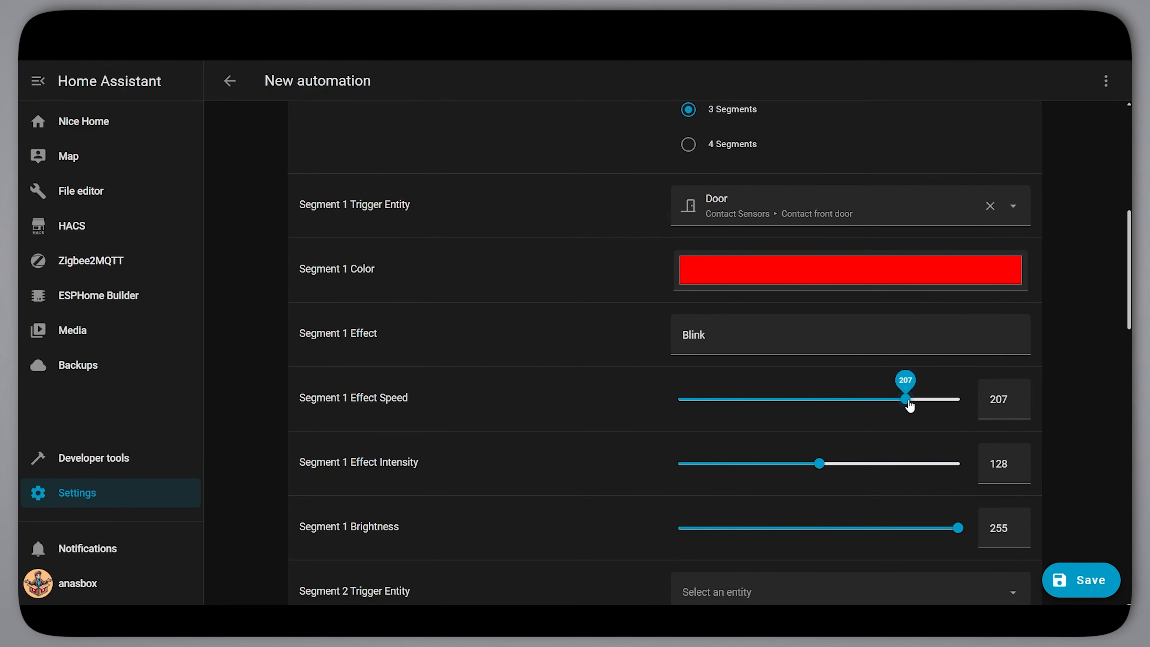
{"action": "left_click_drag", "start_coordinate": [949, 518], "coordinate": [818, 533]}
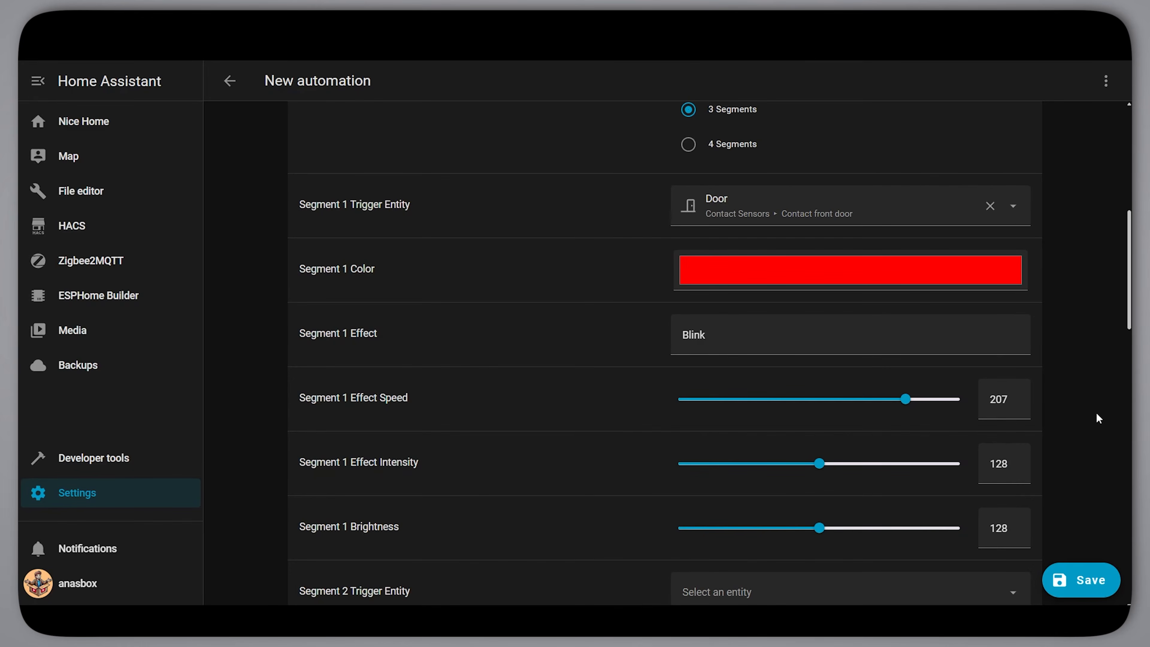
{"action": "scroll", "coordinate": [1122, 334], "scroll_direction": "down", "scroll_amount": 10}
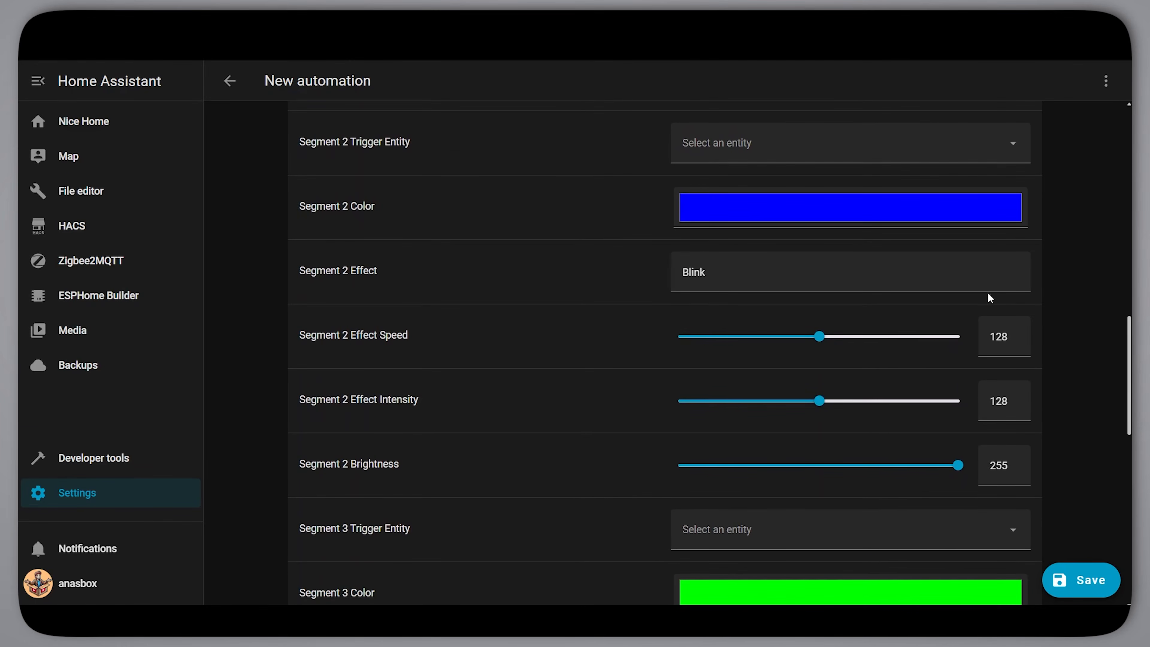
- Set Segment 2's trigger entity to the Bath Lamp Local light and change its color to light blue
{"action": "left_click", "coordinate": [760, 150]}
{"action": "type", "text": "bath la"}
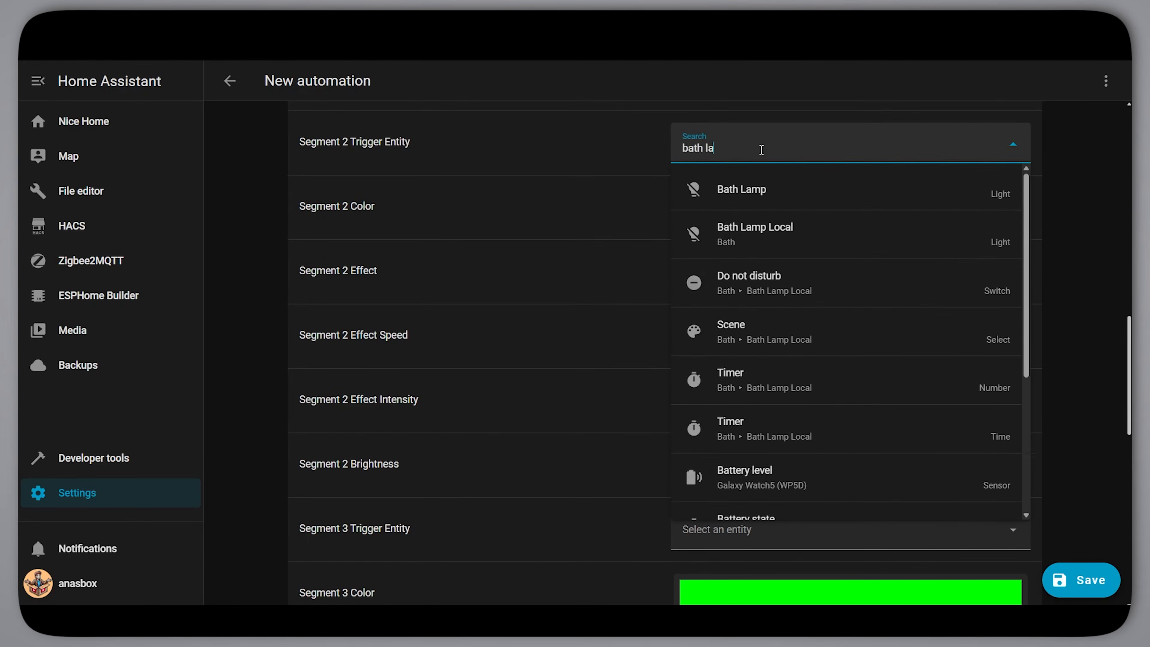
{"action": "type", "text": "mp"}
{"action": "left_click", "coordinate": [808, 229]}
{"action": "left_click", "coordinate": [824, 219]}
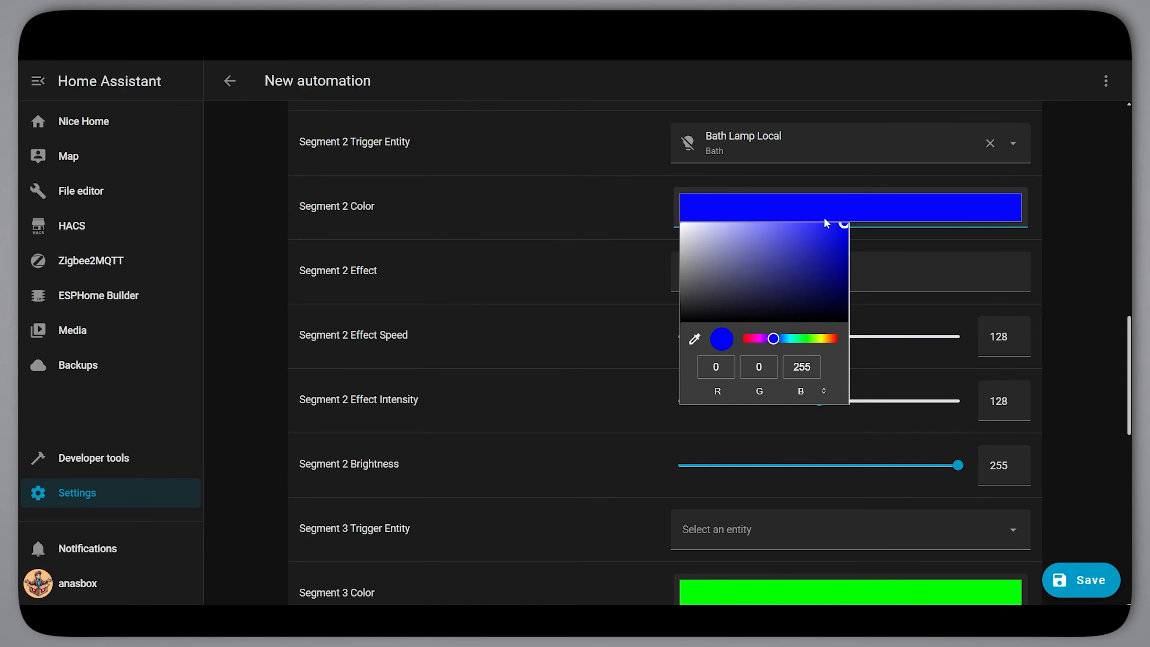
{"action": "left_click_drag", "start_coordinate": [774, 339], "coordinate": [784, 340]}
{"action": "left_click", "coordinate": [1078, 285]}
- Set Segment 2's effect to Solid and its brightness to 128
{"action": "left_click_drag", "start_coordinate": [736, 277], "coordinate": [683, 282]}
{"action": "type", "text": "Solid"}
{"action": "left_click", "coordinate": [1071, 304]}
{"action": "left_click_drag", "start_coordinate": [957, 465], "coordinate": [818, 466]}
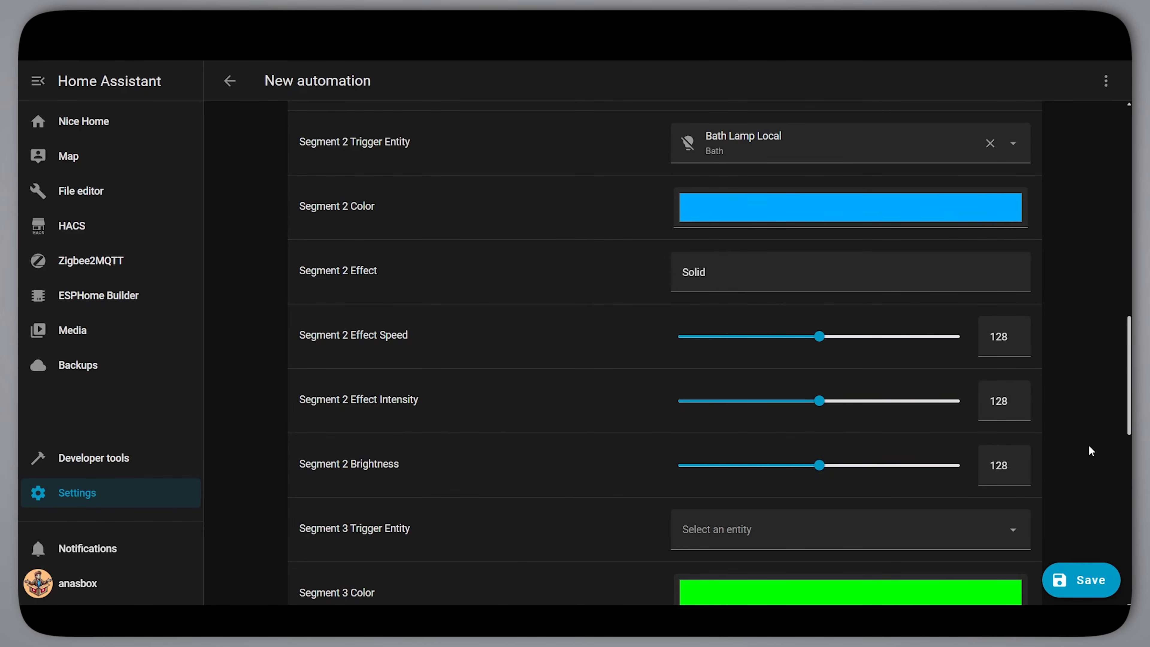
- Set Segment 3's trigger entity to the Pir Gate's Occupancy binary sensor
{"action": "left_click_drag", "start_coordinate": [1128, 383], "coordinate": [1129, 475]}
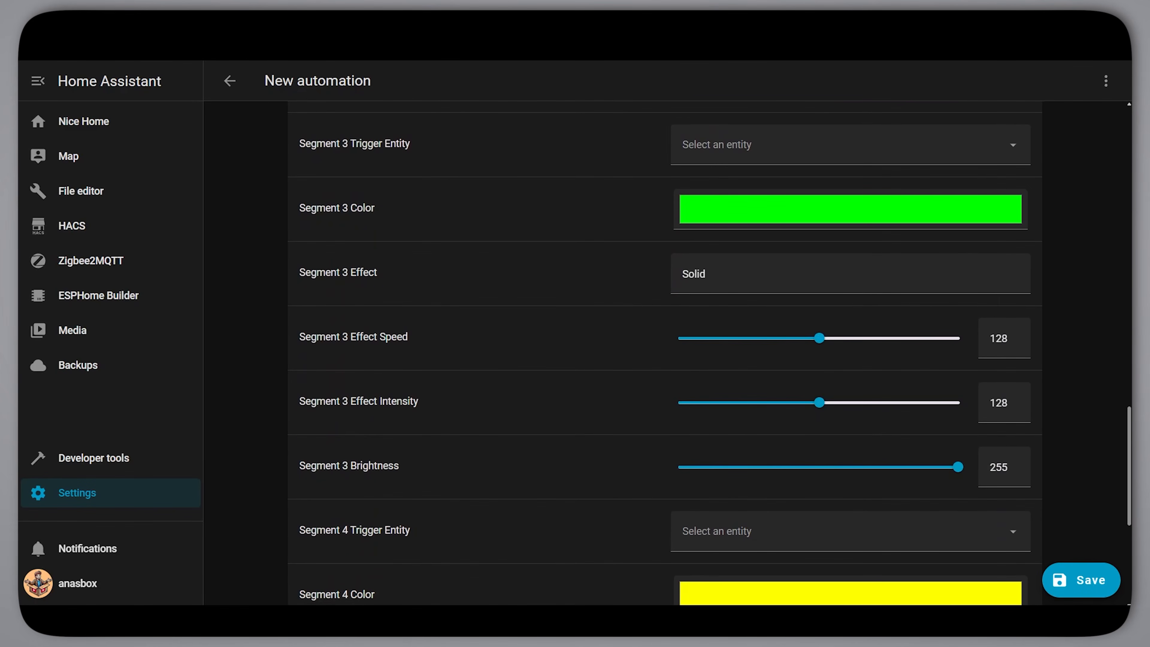
{"action": "left_click", "coordinate": [820, 151]}
{"action": "type", "text": "gate occ"}
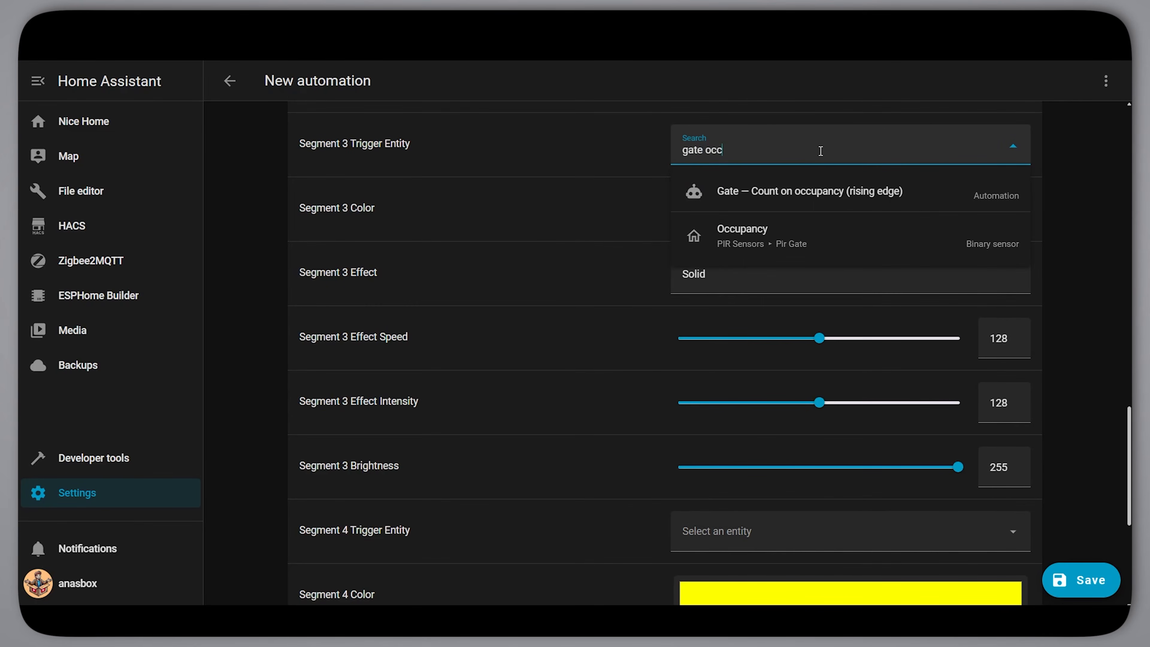
{"action": "left_click", "coordinate": [817, 236]}
- Change Segment 3's color to orange and set its brightness to 133
{"action": "left_click", "coordinate": [817, 221]}
{"action": "left_click_drag", "start_coordinate": [801, 340], "coordinate": [827, 340]}
{"action": "left_click", "coordinate": [1007, 338]}
{"action": "left_click_drag", "start_coordinate": [958, 466], "coordinate": [824, 466]}
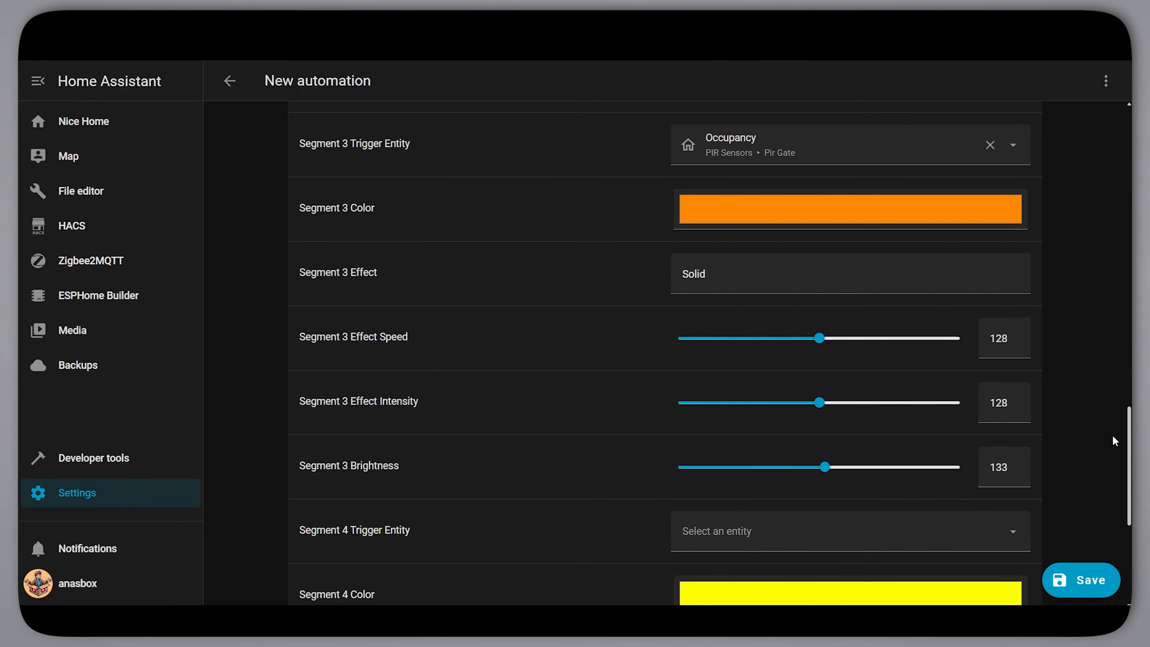
- Set Segment 4's trigger entity to the wled empty notification helper
{"action": "left_click_drag", "start_coordinate": [1128, 438], "coordinate": [1129, 508]}
{"action": "left_click", "coordinate": [782, 235]}
{"action": "type", "text": "empty a"}
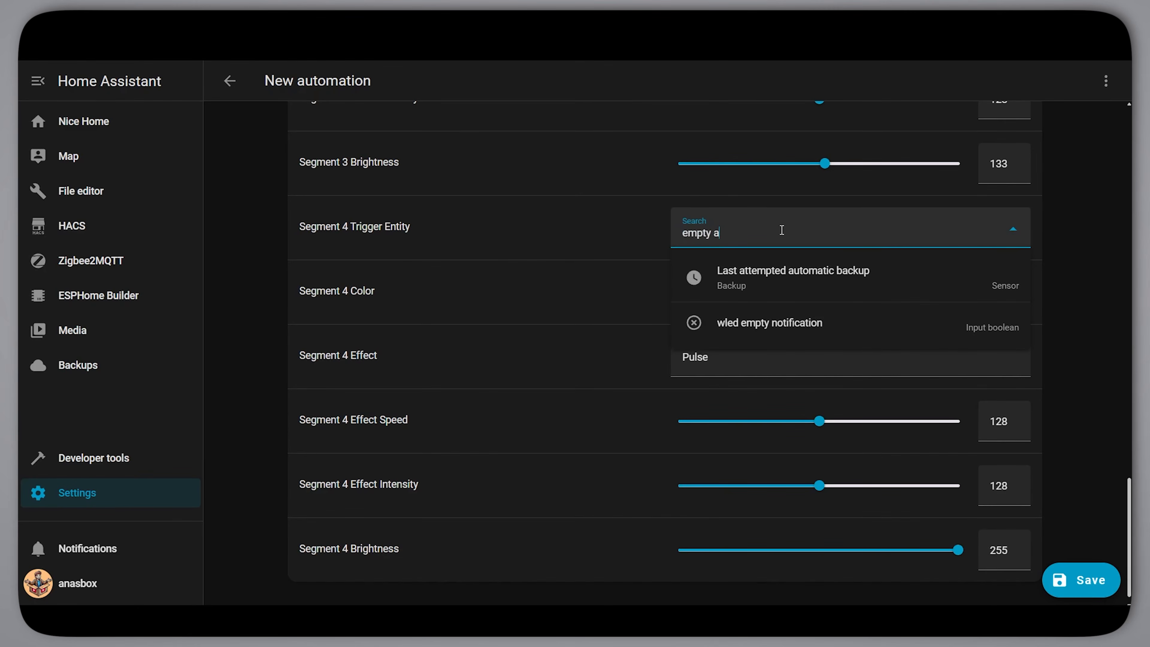
{"action": "left_click", "coordinate": [904, 322]}
{"action": "left_click", "coordinate": [1082, 339]}
- Save the automation under the name WLED Notification and leave its editor
{"action": "left_click", "coordinate": [1087, 578]}
{"action": "left_click_drag", "start_coordinate": [558, 306], "coordinate": [405, 297]}
{"action": "type", "text": "WLED Notificatio"}
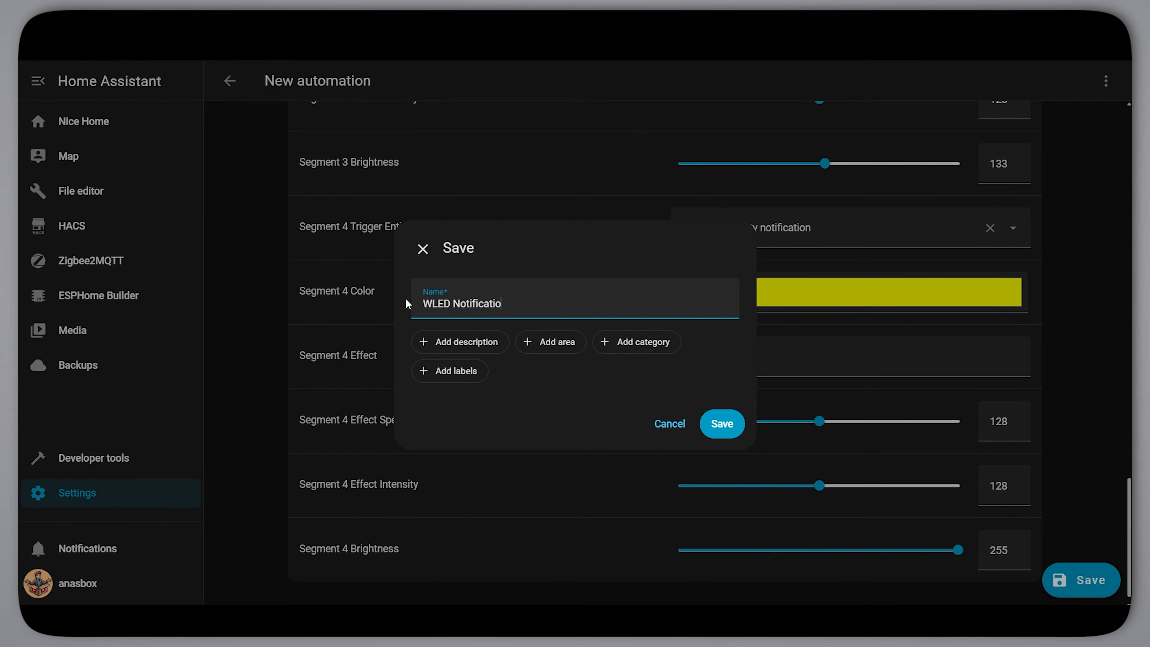
{"action": "type", "text": "n"}
{"action": "left_click", "coordinate": [721, 425]}
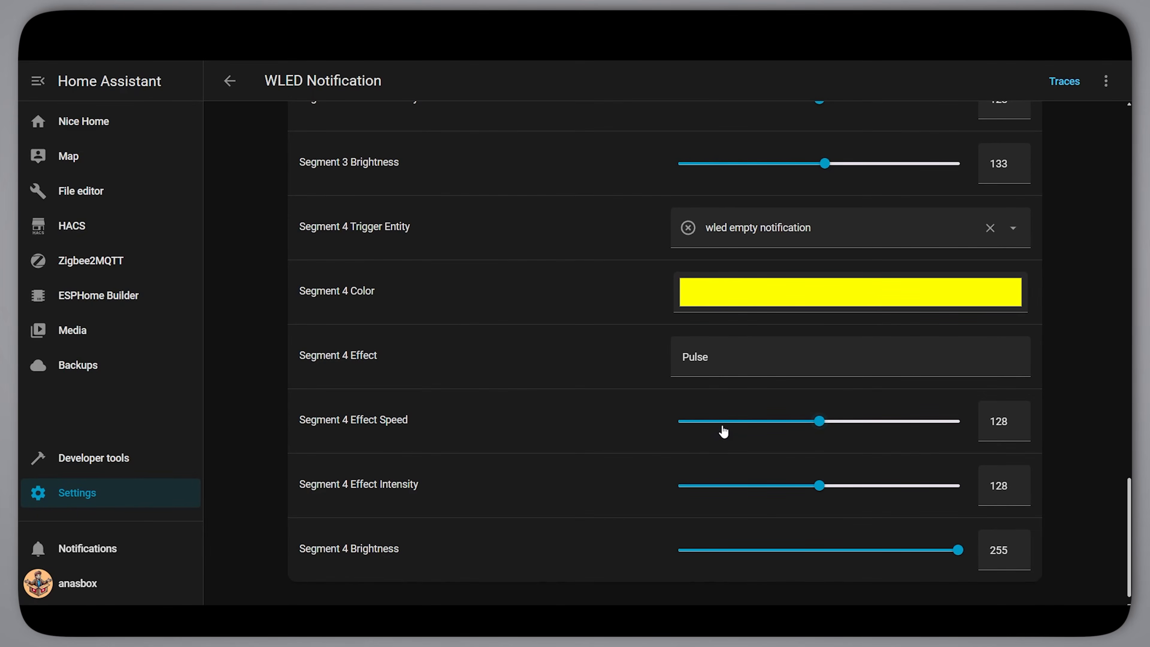
{"action": "left_click", "coordinate": [232, 82]}
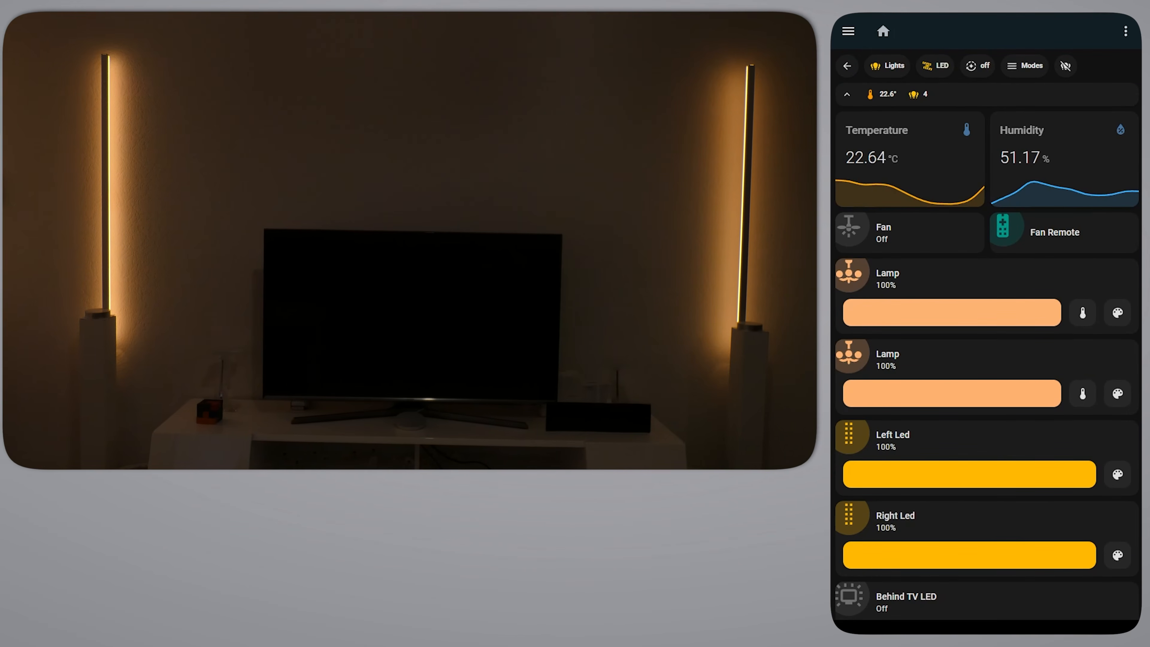
- On the lights dashboard, change the Left Led's color to green and dim it to 75%
{"action": "left_click", "coordinate": [1117, 474]}
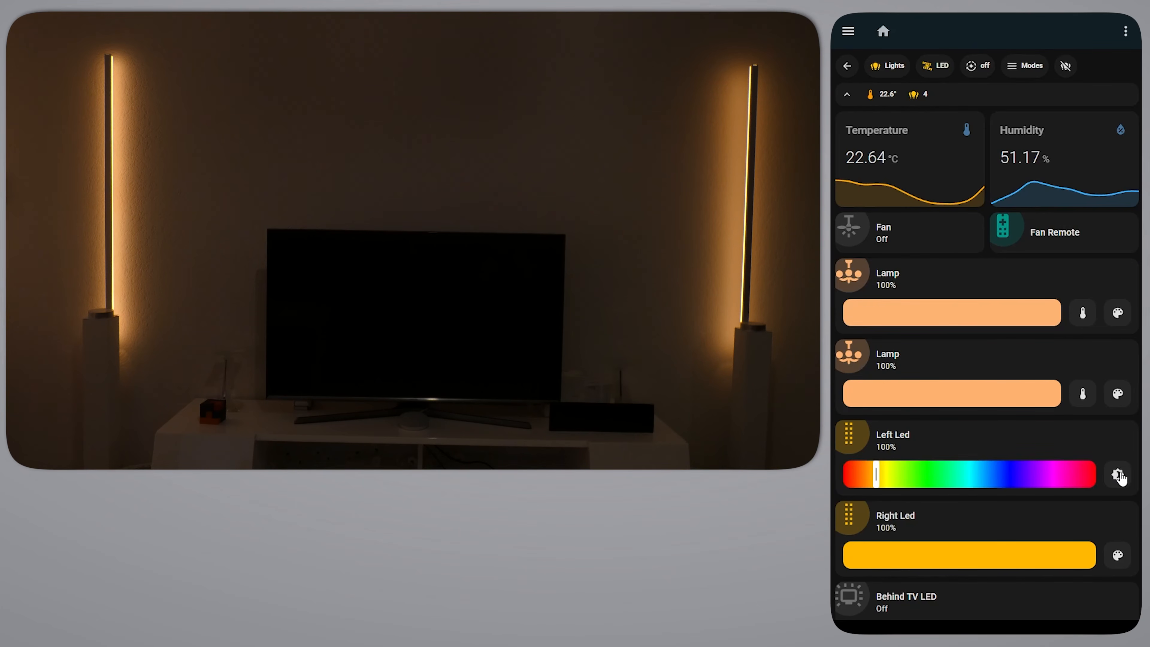
{"action": "left_click", "coordinate": [919, 479]}
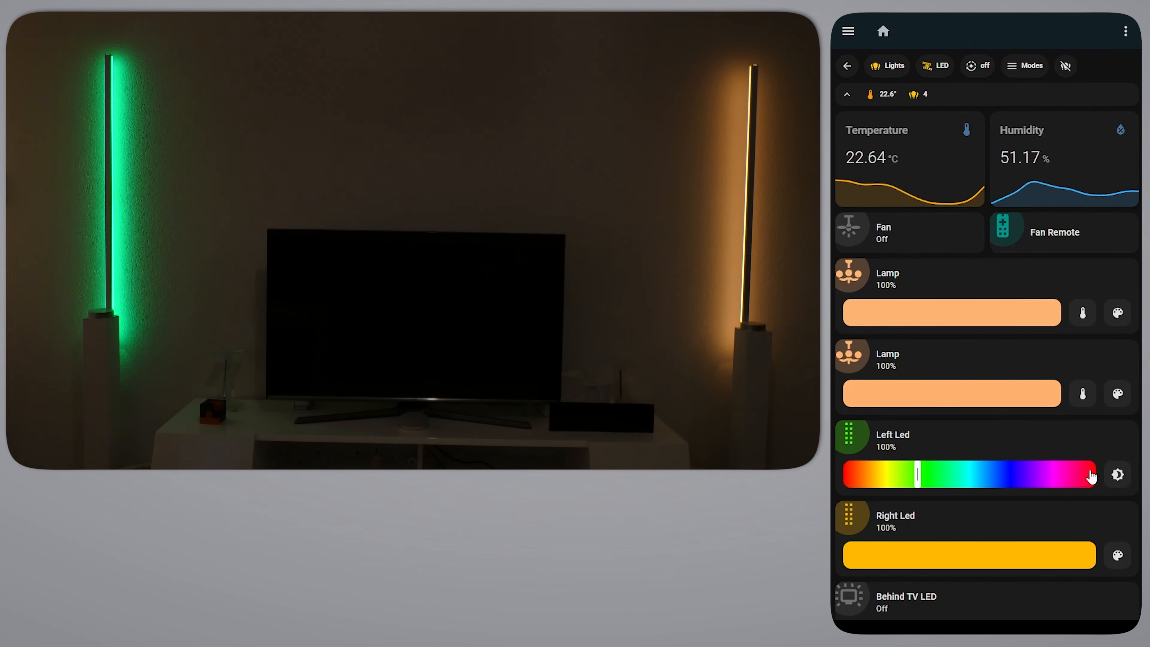
{"action": "left_click", "coordinate": [1117, 474]}
{"action": "left_click_drag", "start_coordinate": [1086, 476], "coordinate": [1035, 475]}
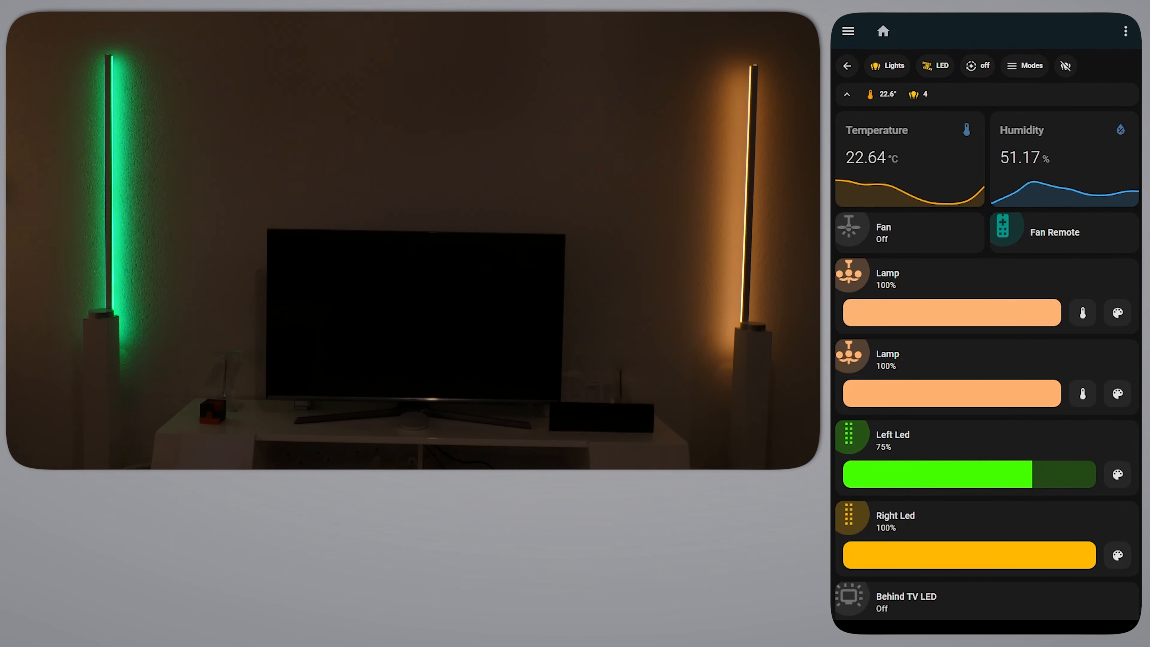